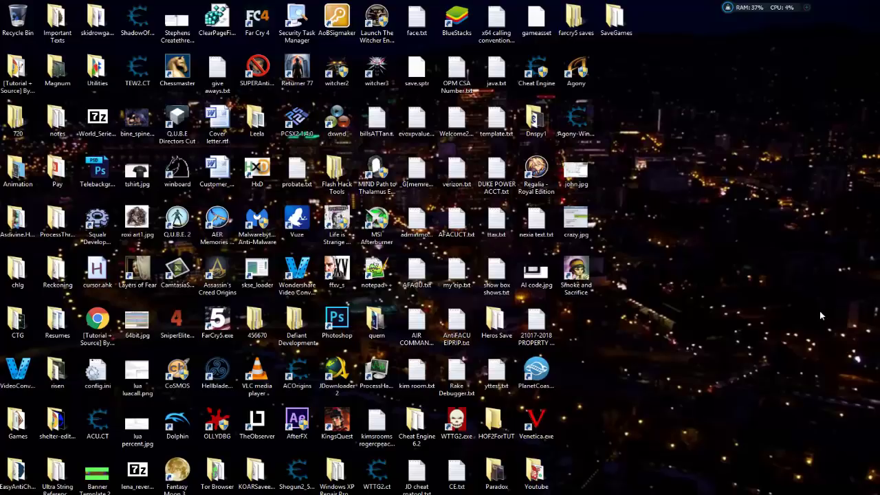
Switch to the Chrome window with the Agony request thread and read the Agony V1.0 cheat table post.
mouse_move(72, 494)
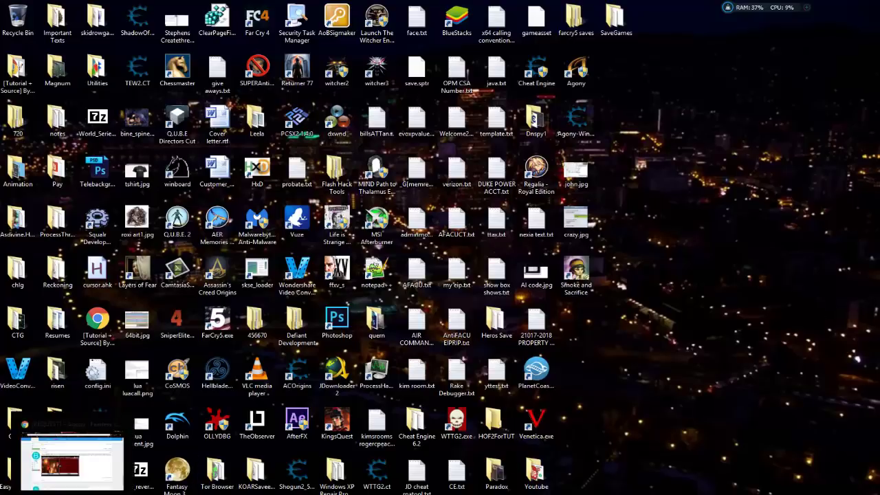
click(72, 464)
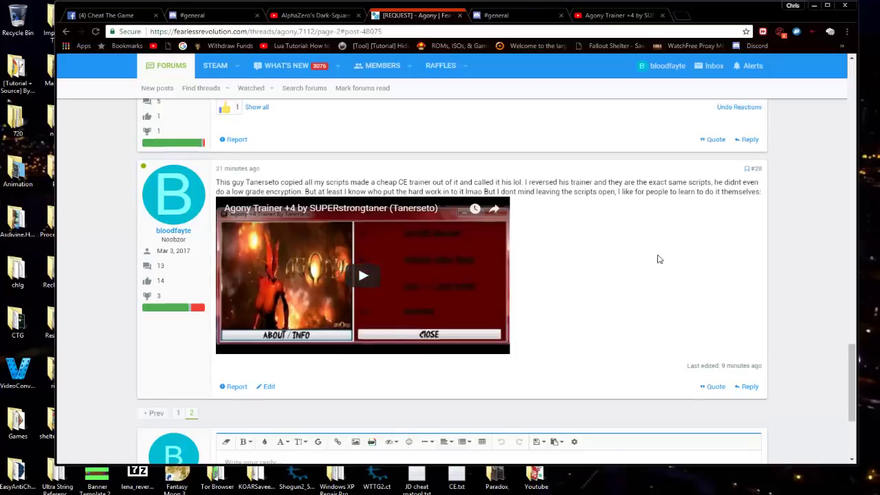
scroll(658, 259, up, 15)
scroll(658, 259, up, 3)
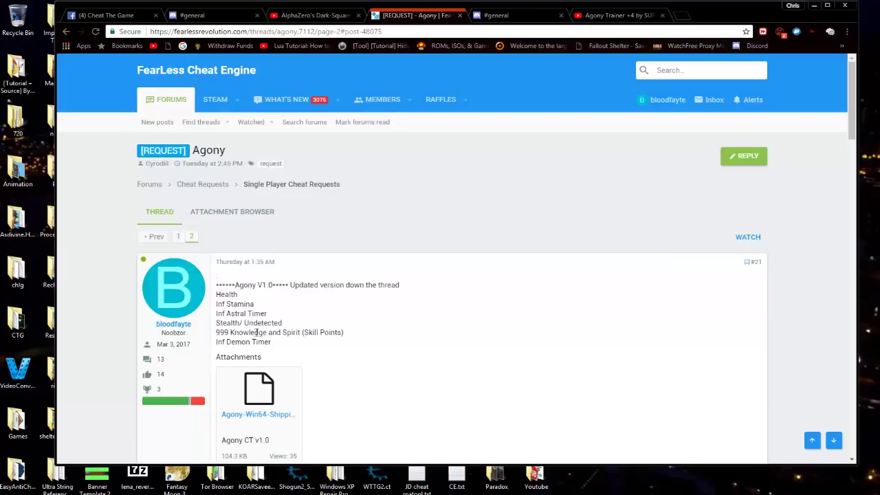
scroll(413, 355, down, 1)
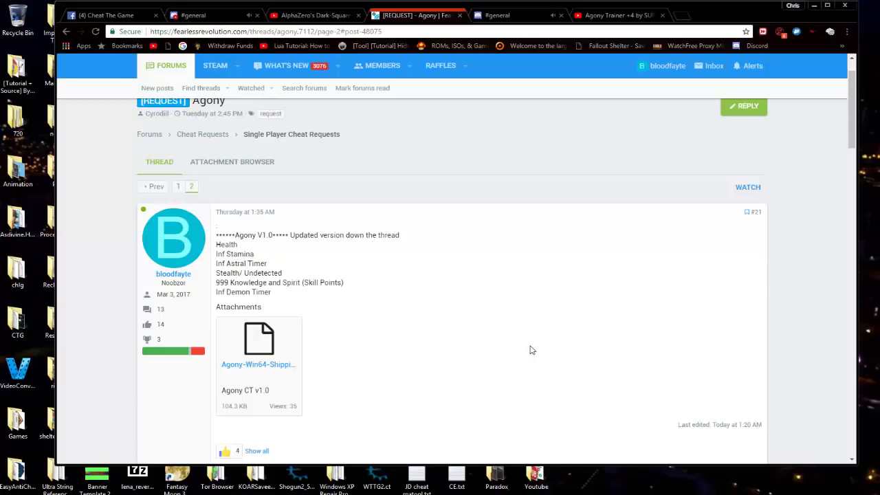
Close the second #general tab and review the thread's updated Agony cheat table post and the post about the copied trainer.
click(562, 15)
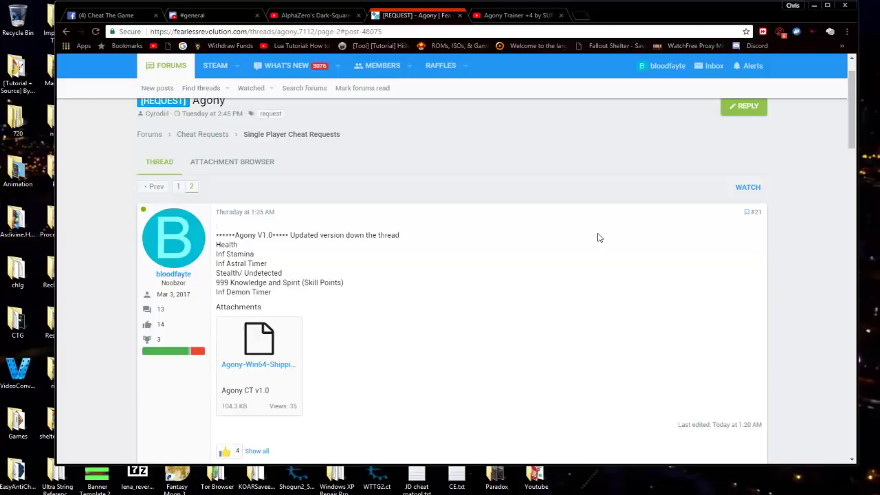
scroll(598, 237, down, 4)
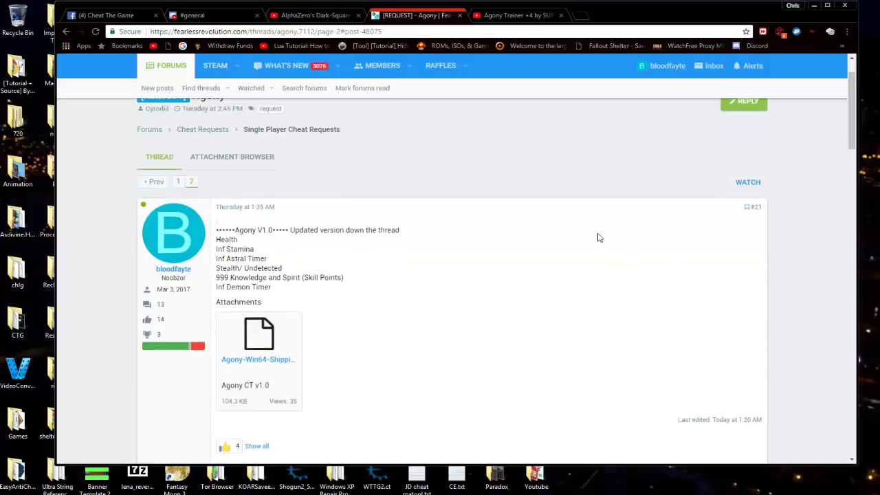
scroll(598, 238, down, 9)
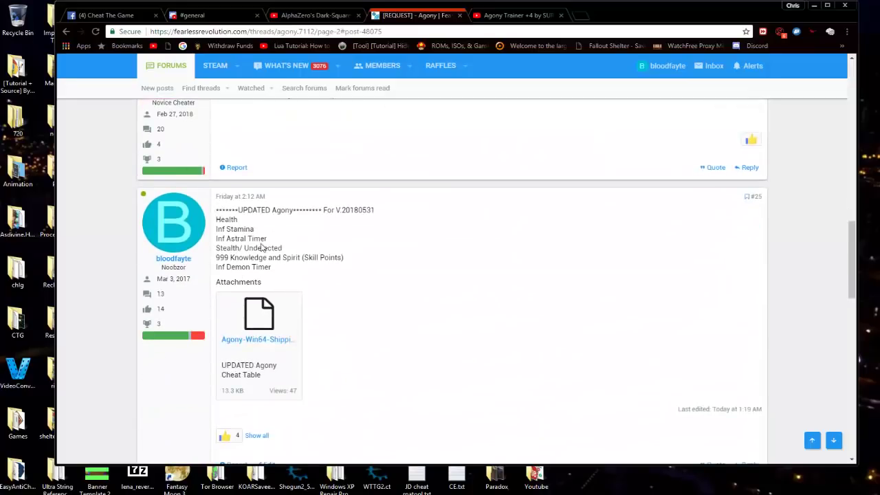
scroll(529, 296, up, 13)
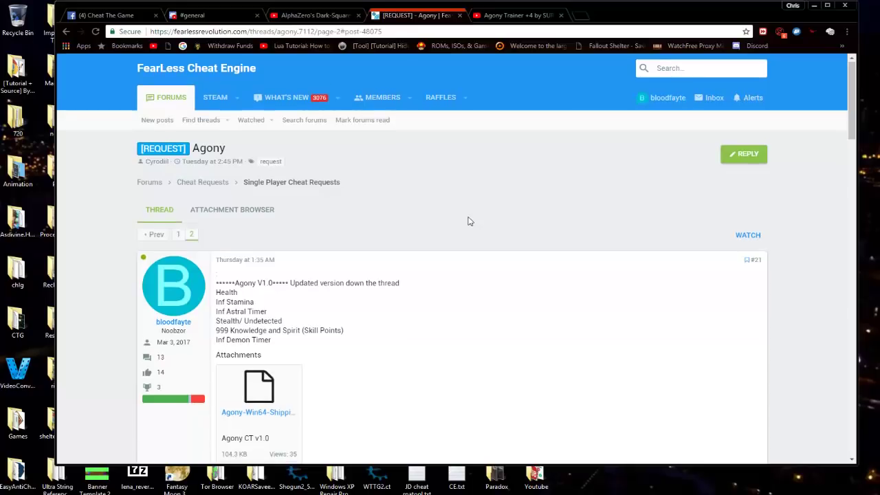
scroll(468, 221, down, 15)
scroll(467, 218, down, 8)
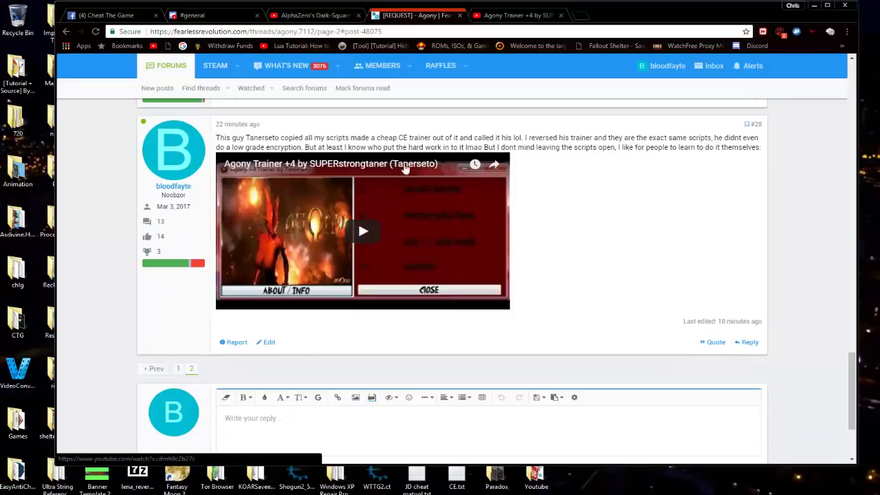
scroll(603, 128, up, 1)
scroll(603, 129, up, 15)
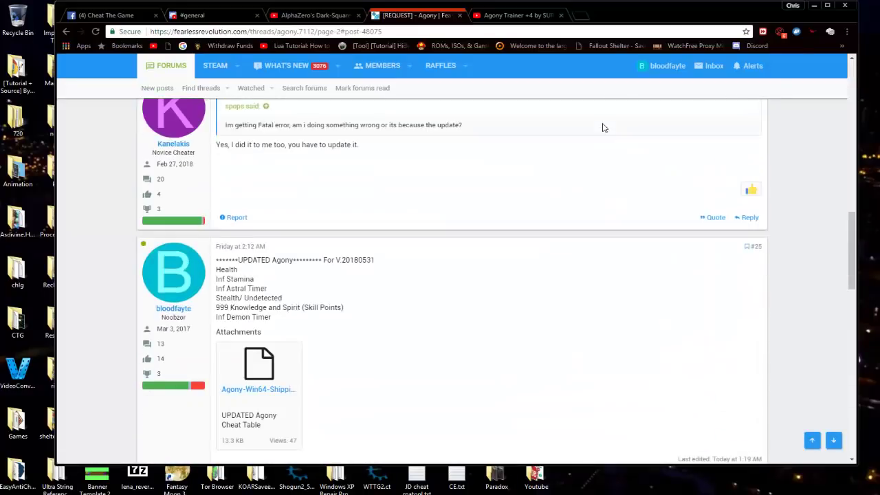
scroll(377, 268, down, 13)
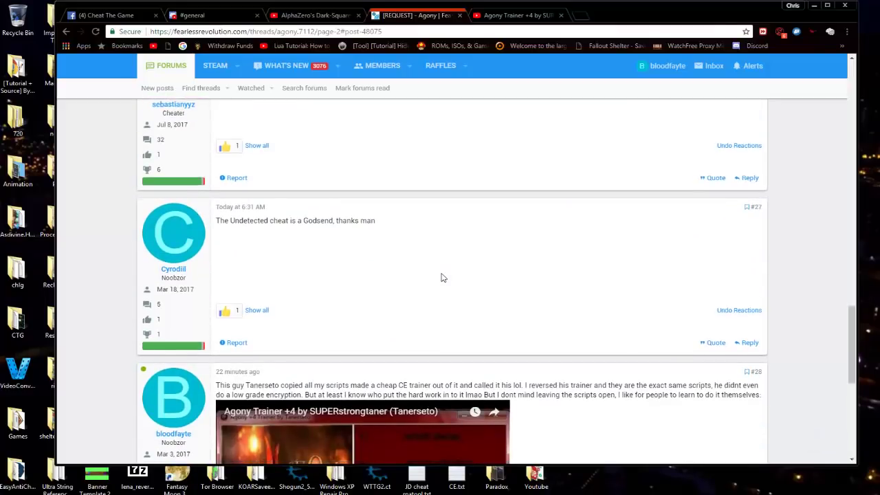
scroll(443, 277, down, 2)
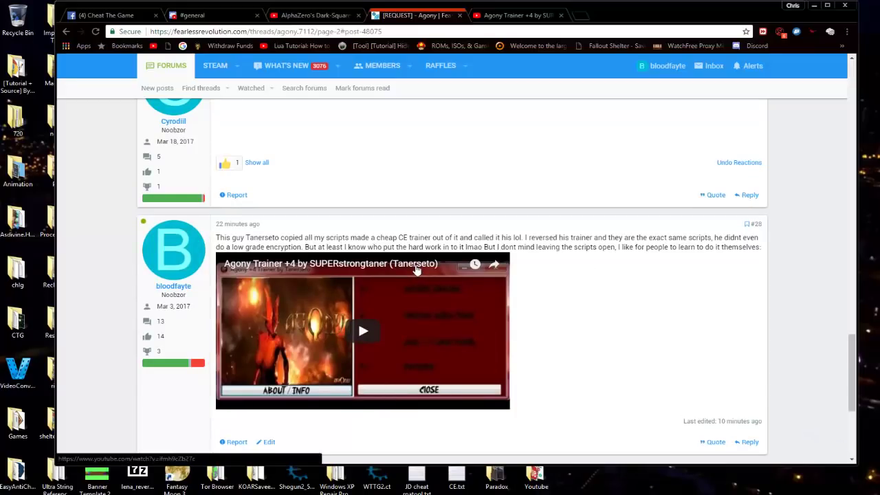
Open the embedded Agony Trainer +4 video on YouTube and expand its description, highlighting the publication date.
click(355, 270)
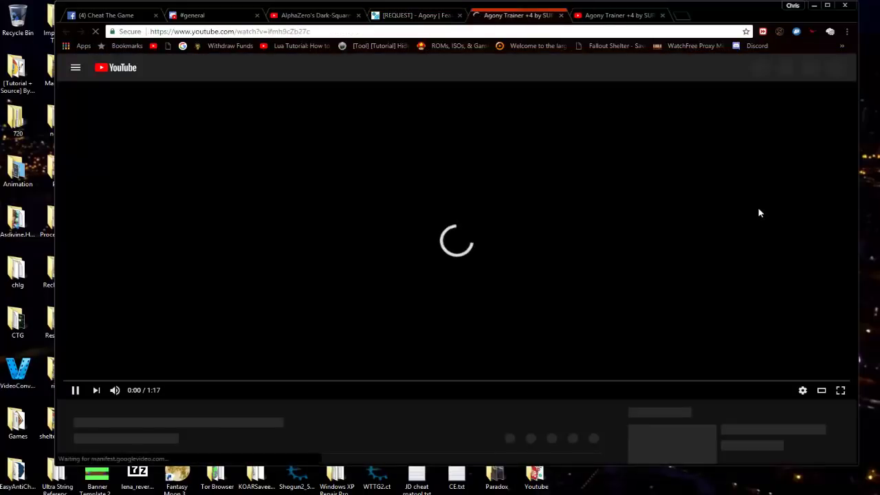
scroll(523, 309, down, 2)
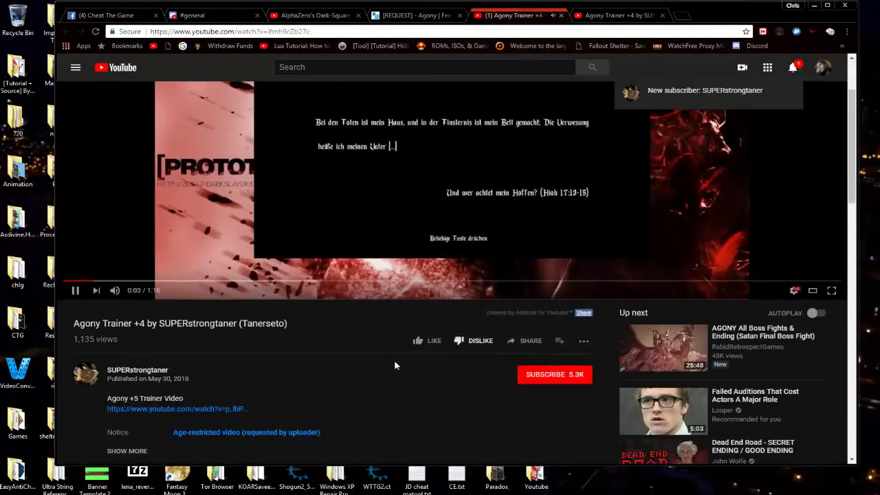
scroll(353, 336, down, 2)
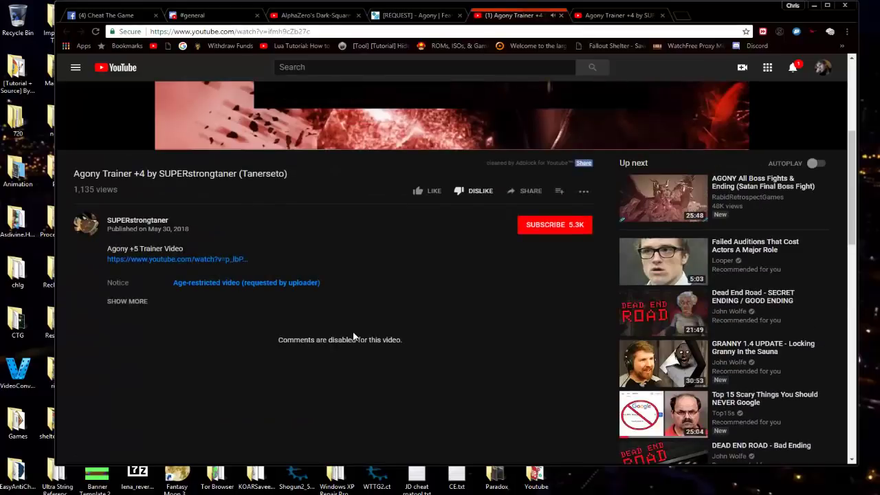
scroll(300, 241, up, 2)
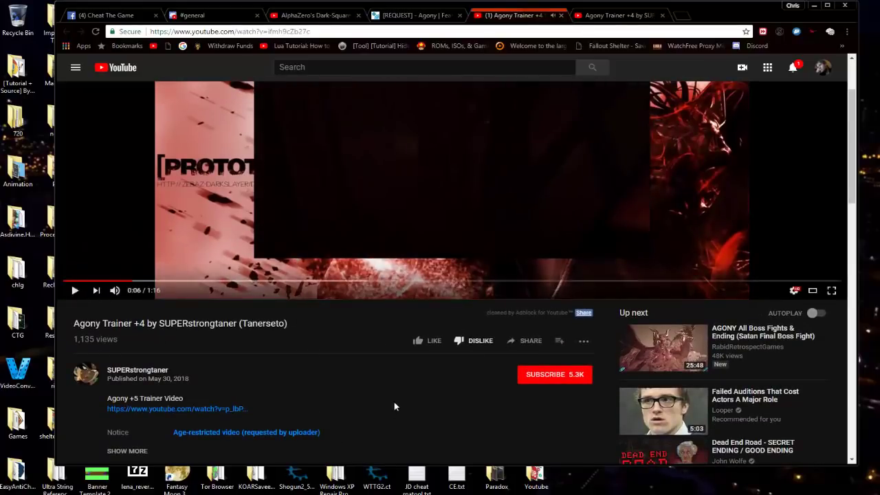
scroll(395, 407, down, 4)
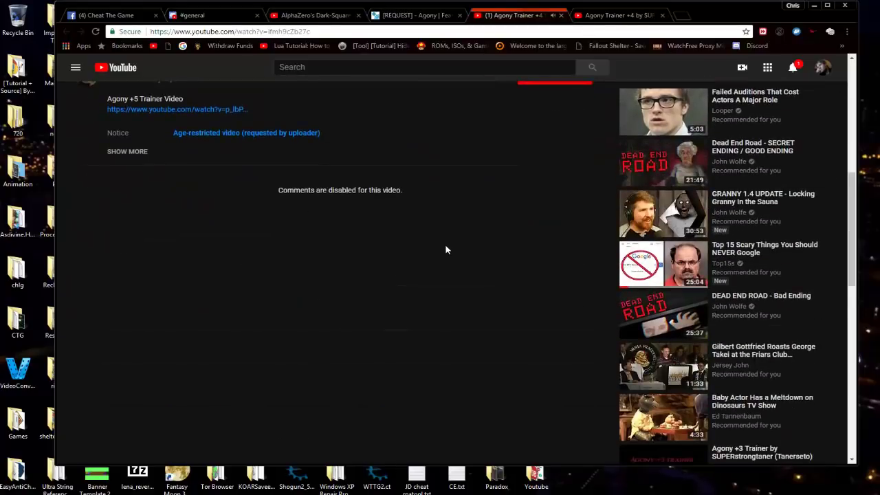
scroll(446, 250, up, 5)
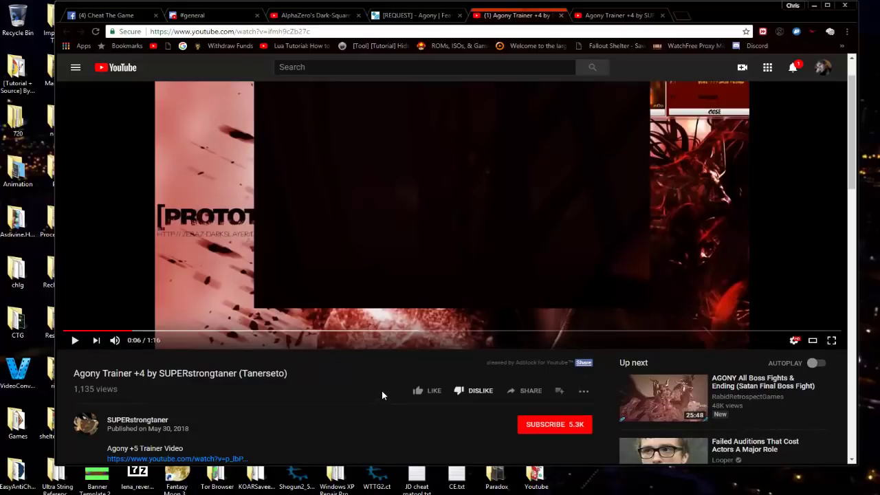
scroll(382, 391, down, 2)
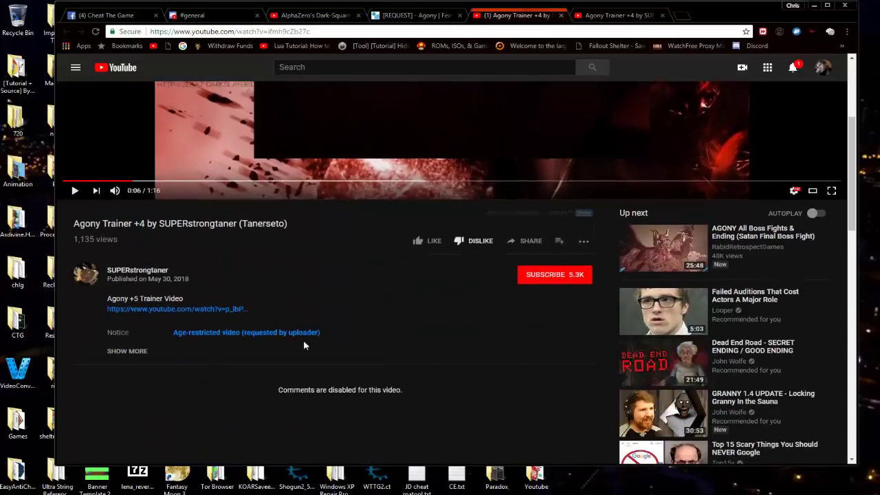
click(131, 352)
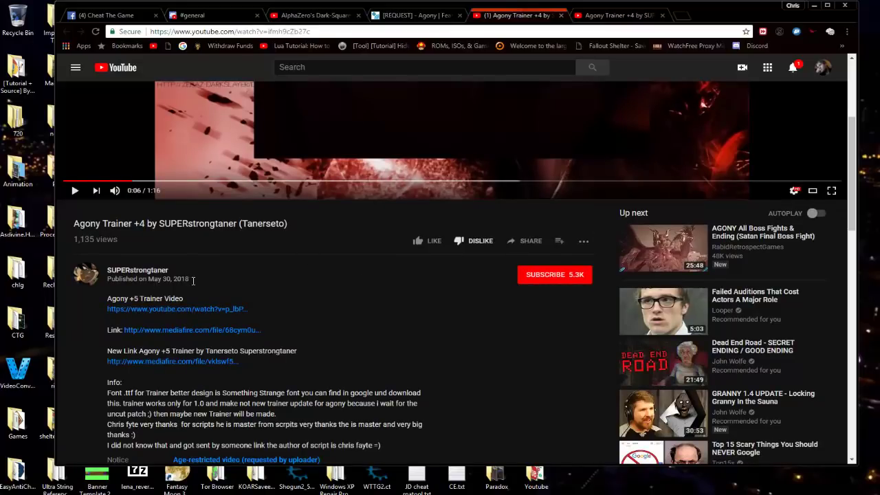
drag(192, 281, 144, 279)
Switch to the My Cheat Tables folder in File Explorer and check the modified dates of the Agony-Win64-Shipping files.
mouse_move(145, 490)
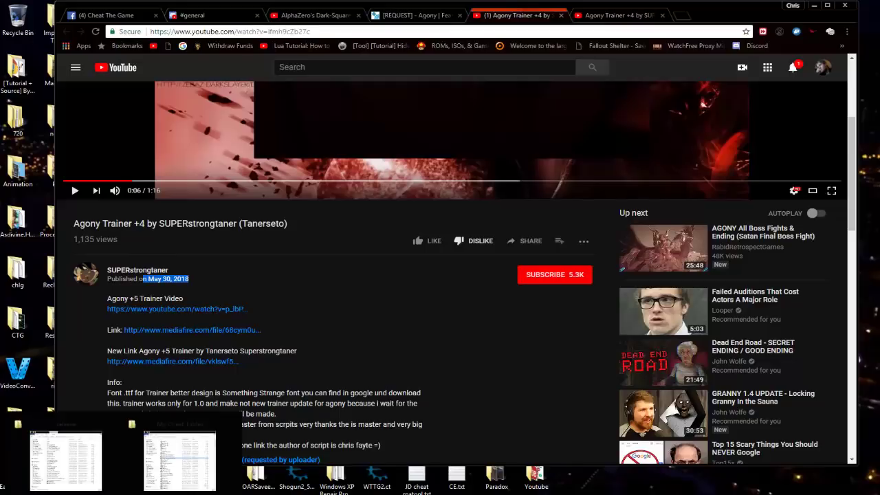
click(156, 476)
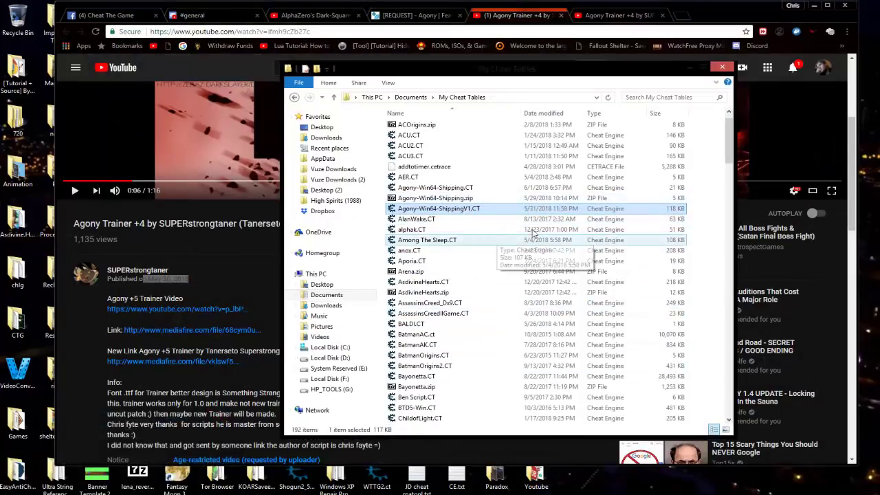
click(550, 190)
click(549, 211)
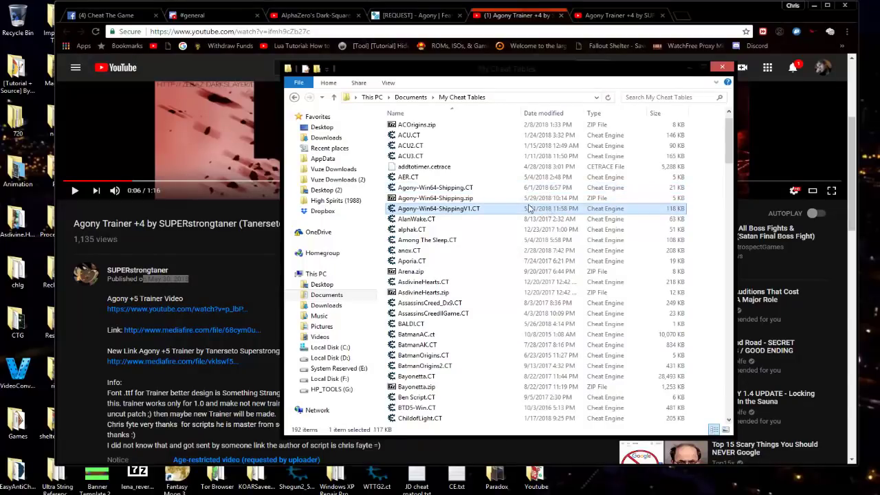
click(430, 199)
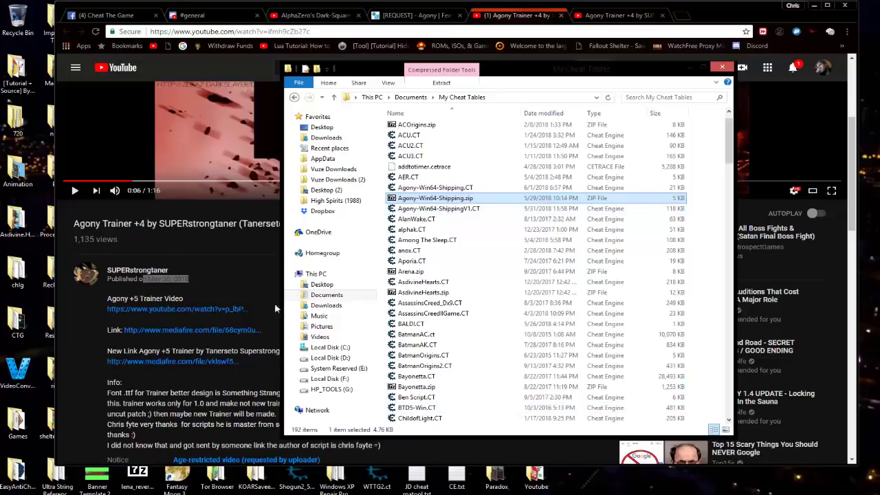
Return to the YouTube video, download the Agony +5 Trainer zip through the description's new MediaFire link, and close the remaining #general tab.
click(275, 302)
scroll(340, 322, down, 2)
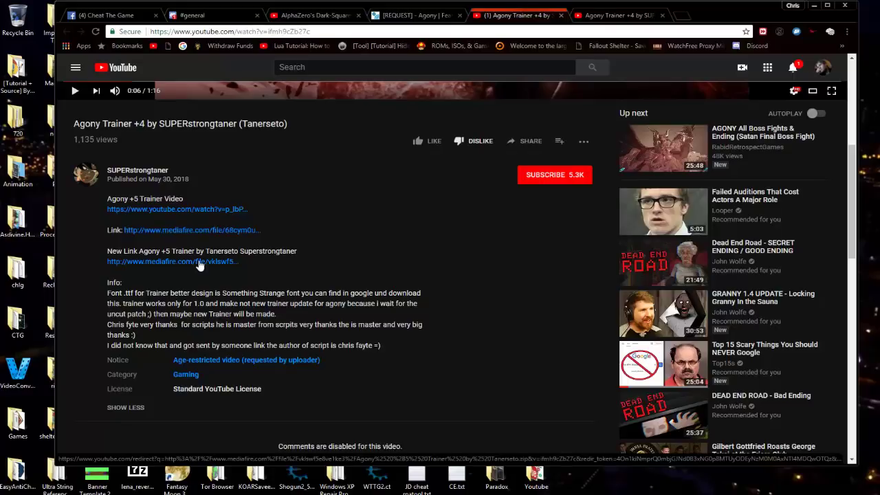
click(199, 265)
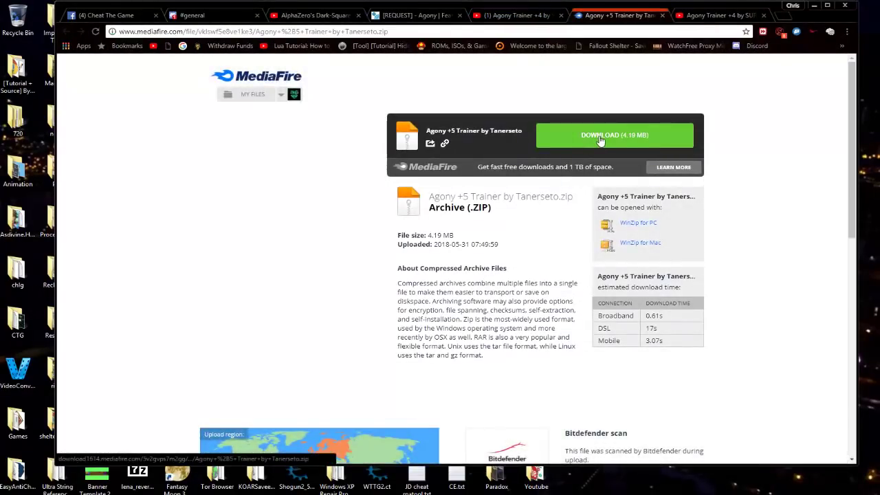
click(601, 137)
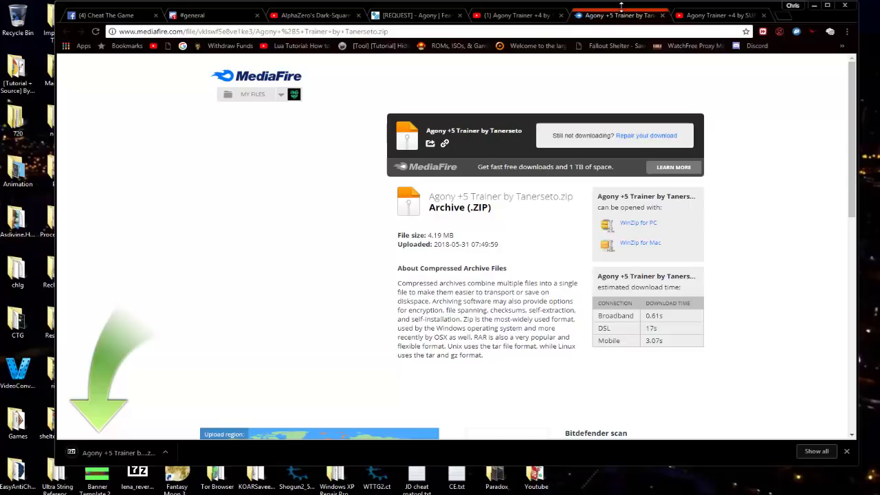
click(257, 16)
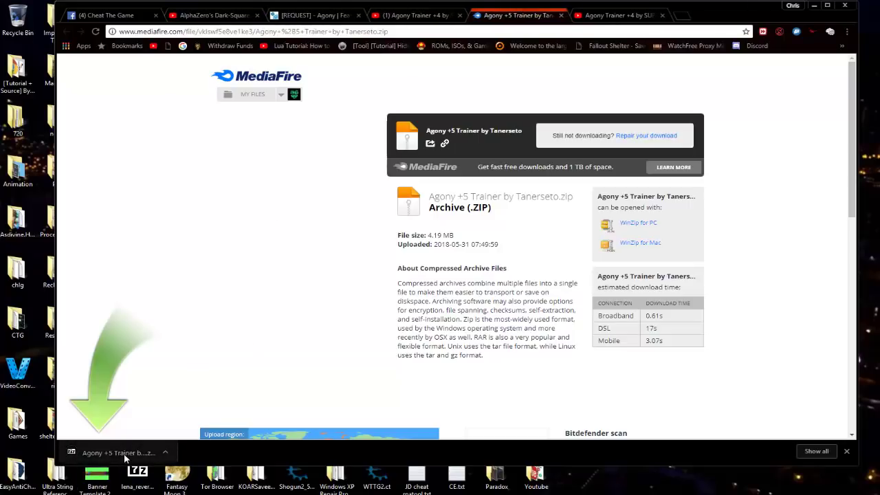
Open the downloaded Agony +5 Trainer archive and run the trainer executable, accepting the security warning.
click(103, 453)
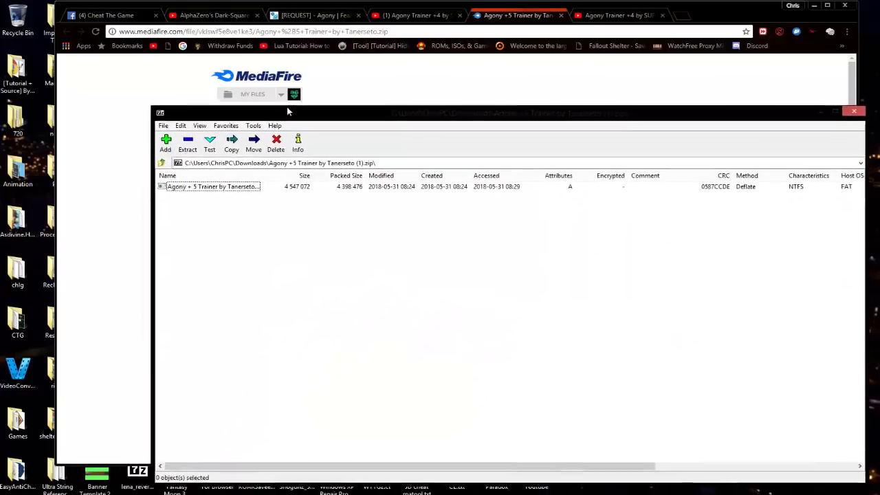
double_click(214, 180)
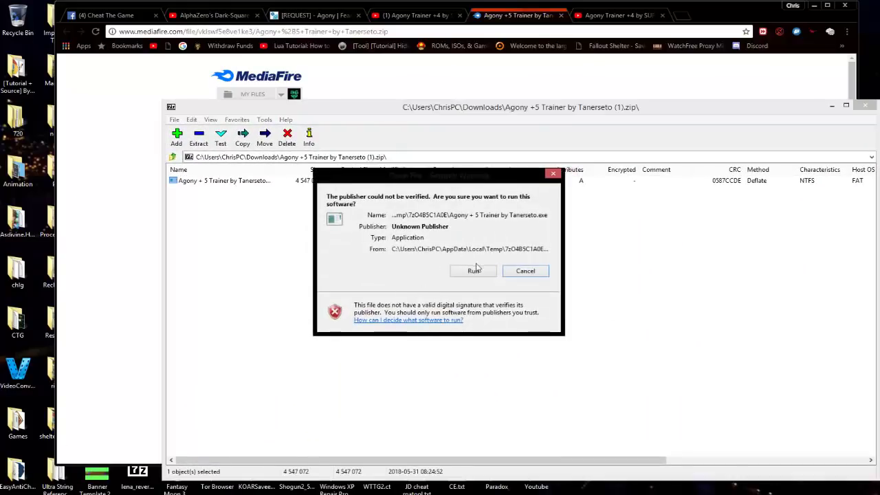
click(485, 273)
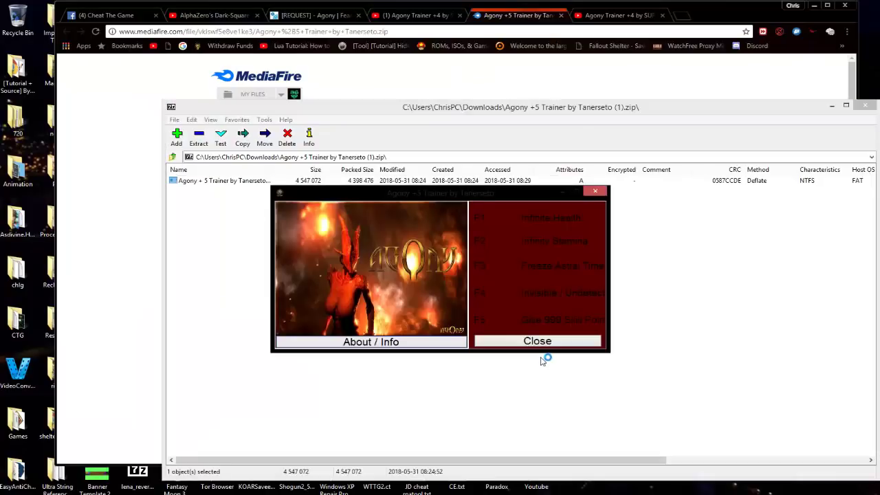
Move the trainer window clear of the archive, close the archive window, and read the trainer's About / Info instructions.
drag(509, 198, 419, 64)
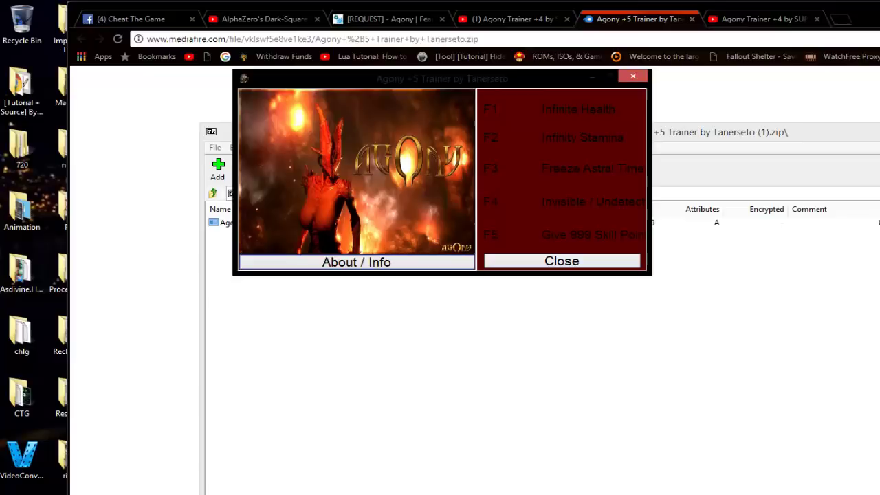
key(alt+Tab)
key(alt+F4)
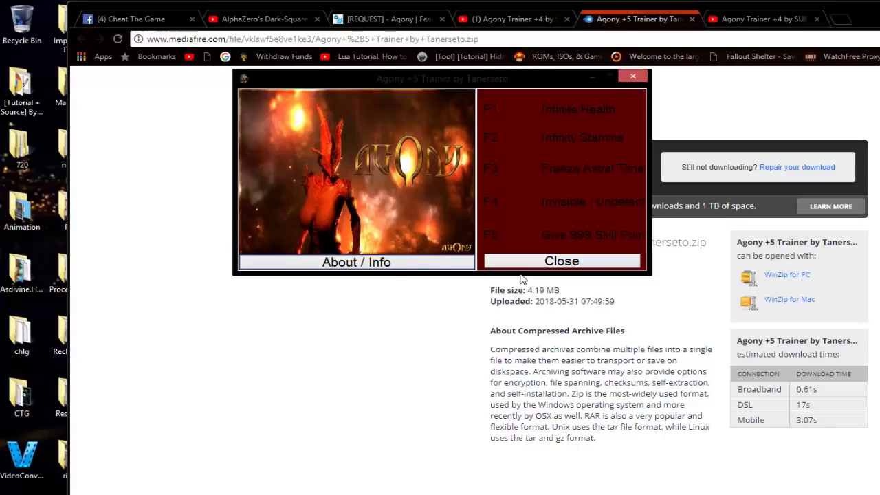
click(390, 262)
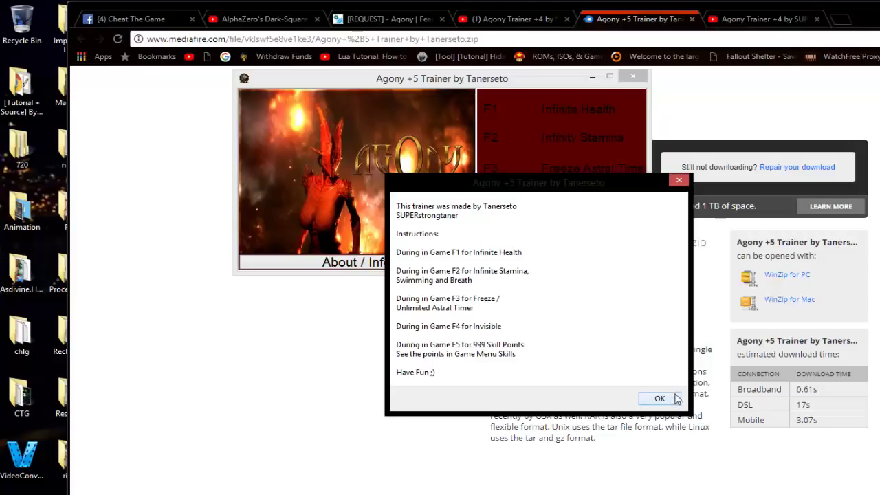
click(660, 399)
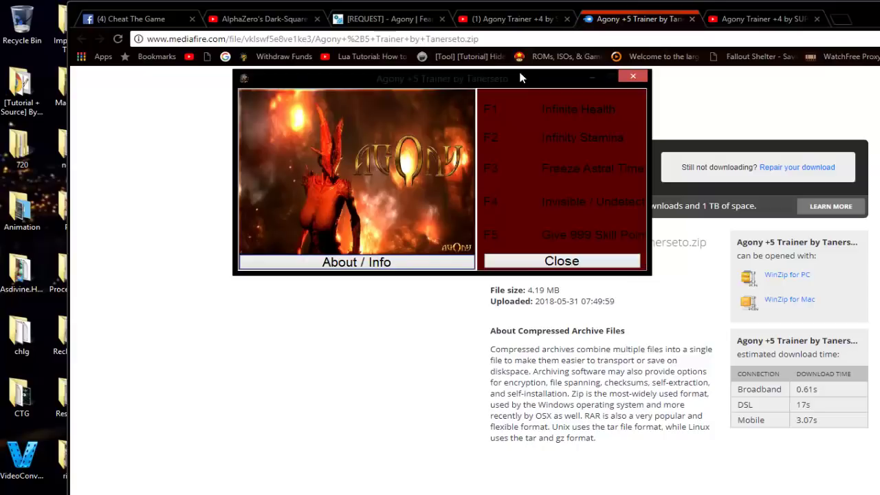
Move the trainer window aside and open Agony-Win64-Shipping.CT from the My Cheat Tables folder in Cheat Engine.
drag(521, 77, 393, 86)
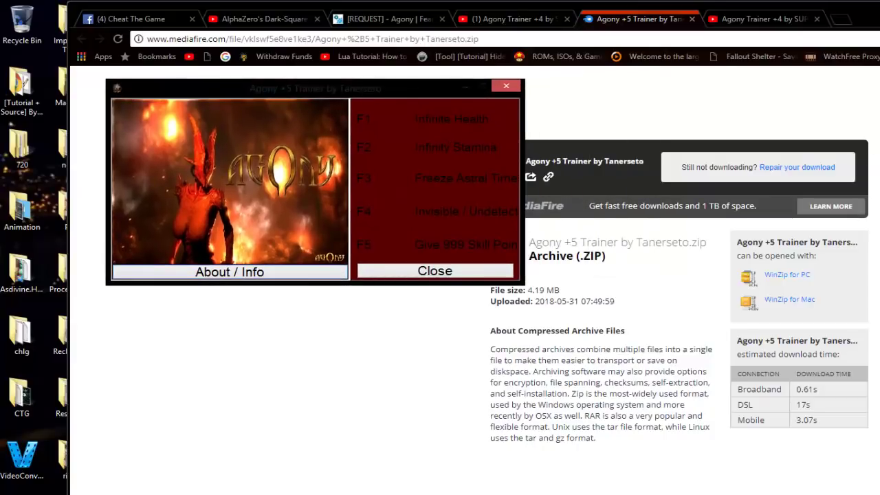
key(alt+F4)
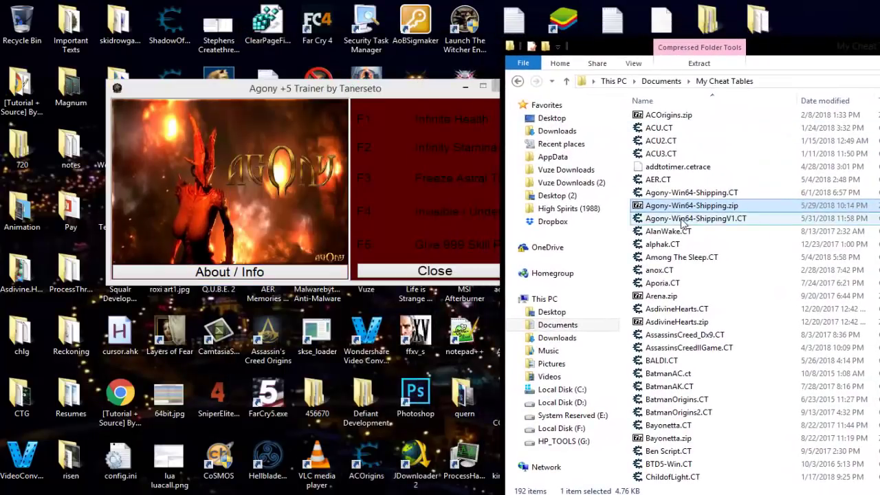
click(692, 193)
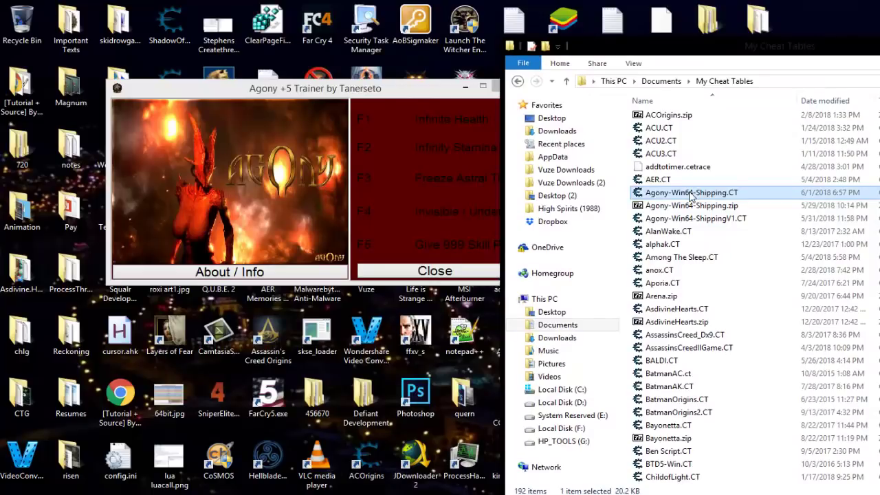
double_click(692, 194)
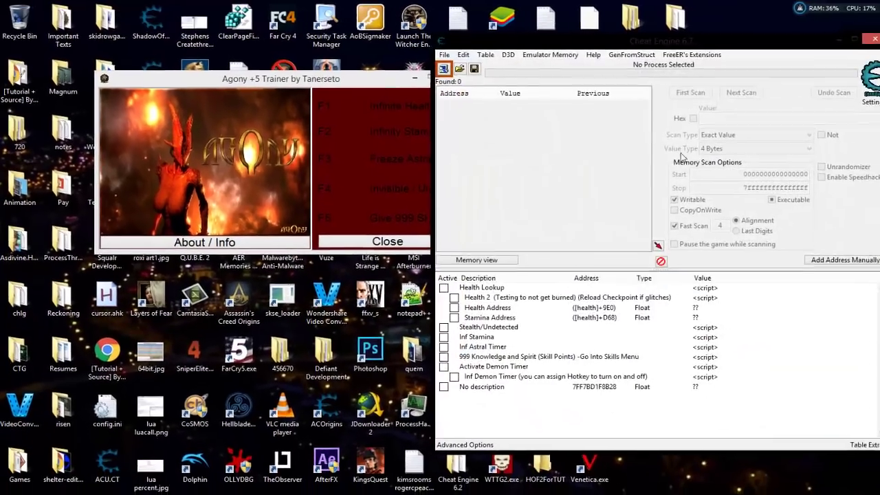
Arrange the Cheat Engine and trainer windows side by side and clear the My Cheat Tables folder window off the desktop.
drag(683, 45, 751, 36)
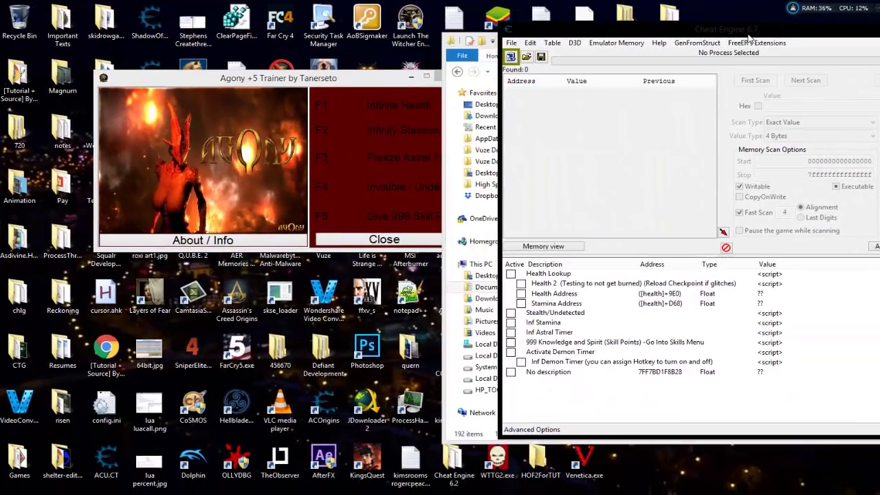
drag(387, 81, 310, 73)
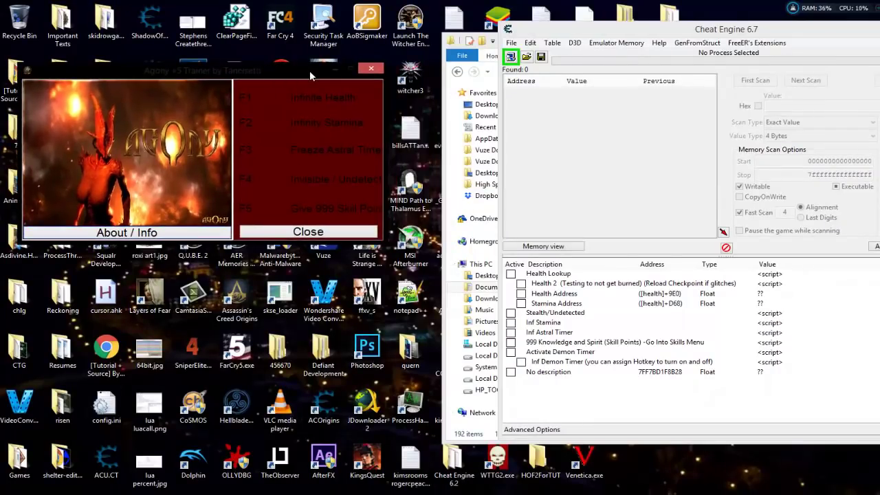
drag(646, 31, 826, 62)
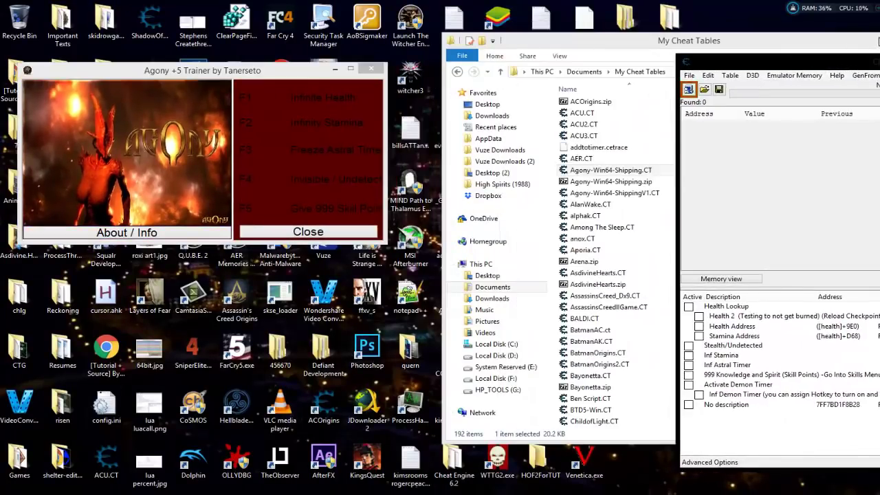
click(878, 41)
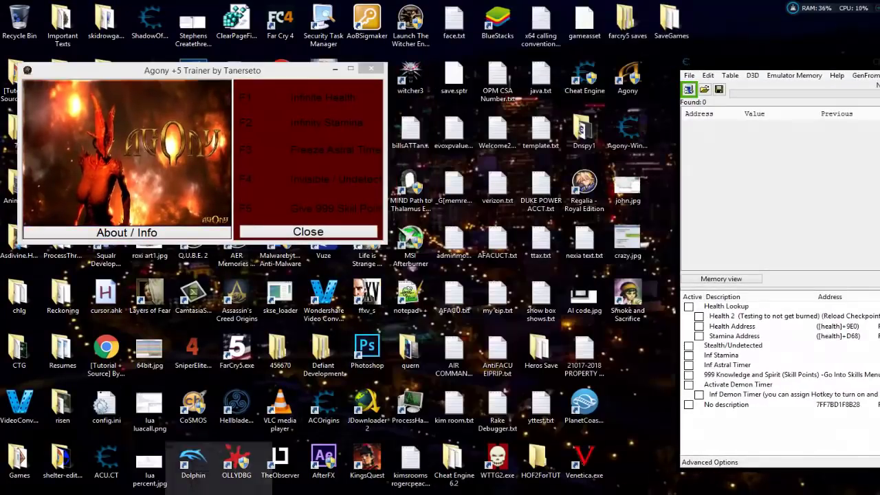
Launch a second Cheat Engine instance from the desktop and attach it to the Agony +5 Trainer by Tanerseto process.
double_click(590, 76)
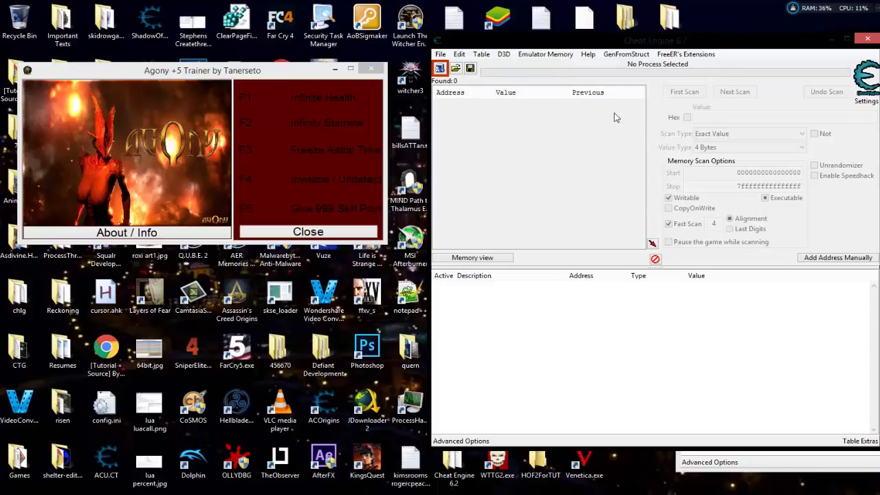
click(439, 68)
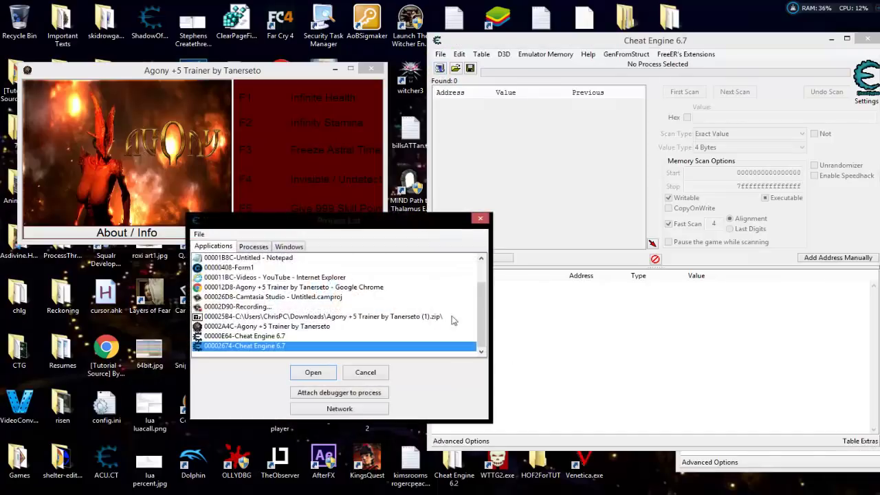
drag(421, 221, 687, 118)
click(578, 223)
click(600, 272)
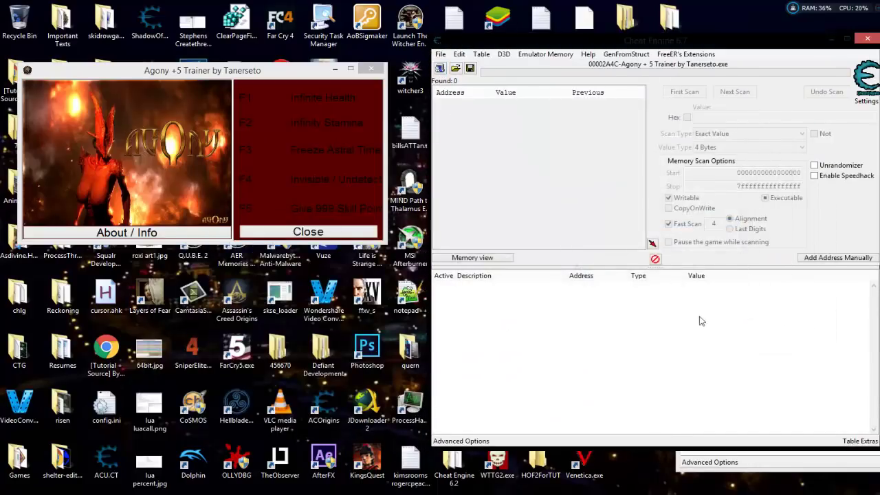
click(379, 102)
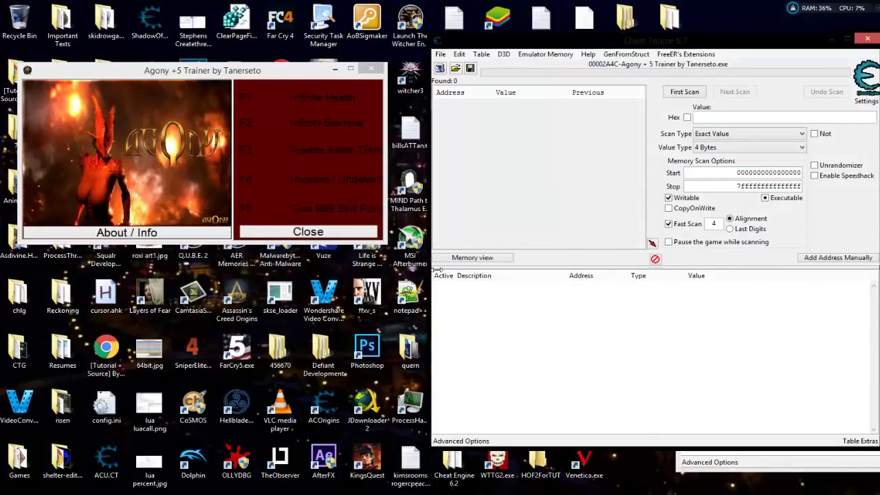
Copy the word aobscanmodule from the cheat table's Inf Stamina script, then clear that Cheat Engine window away to reveal the trainer-attached instance.
drag(629, 41, 581, 54)
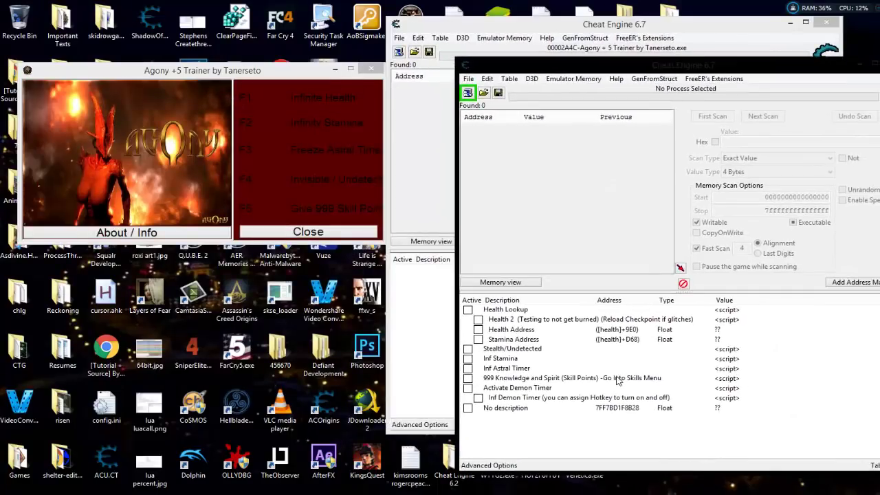
double_click(734, 359)
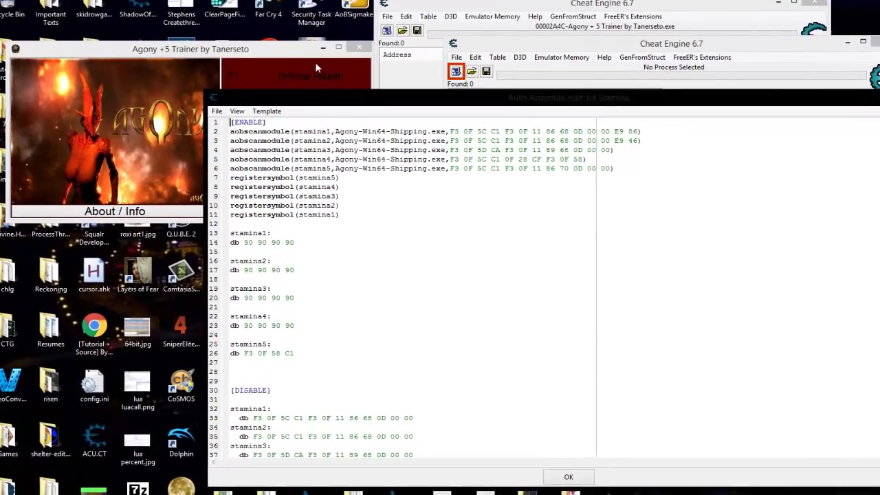
click(288, 132)
drag(288, 132, 234, 137)
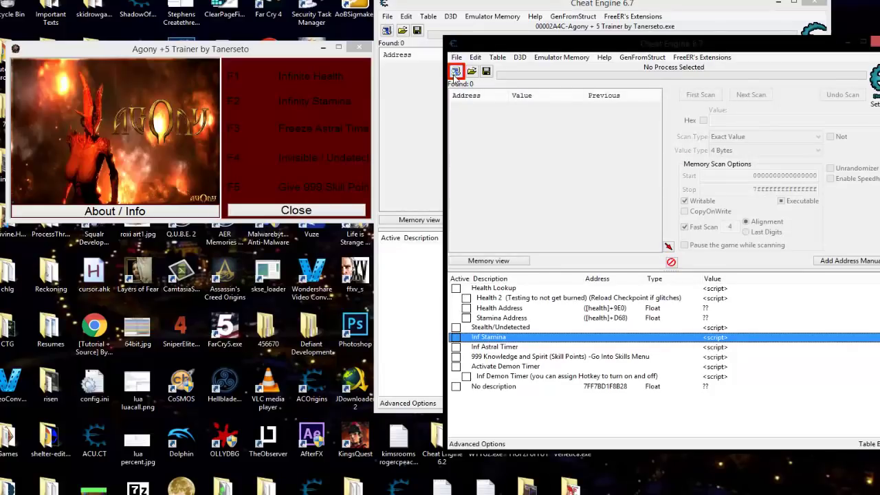
drag(560, 39, 284, 169)
click(574, 169)
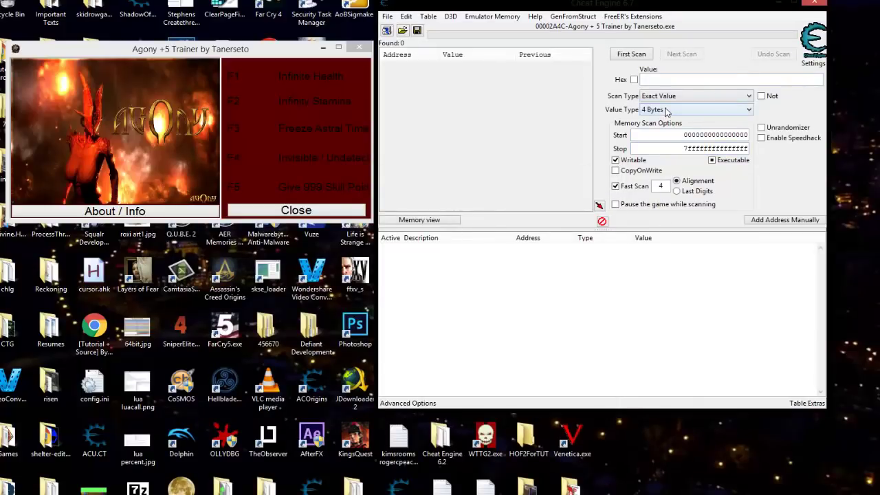
Run a first scan of the trainer for the case-sensitive string aobscanmodule, with Writable set to the don't-care state.
click(617, 161)
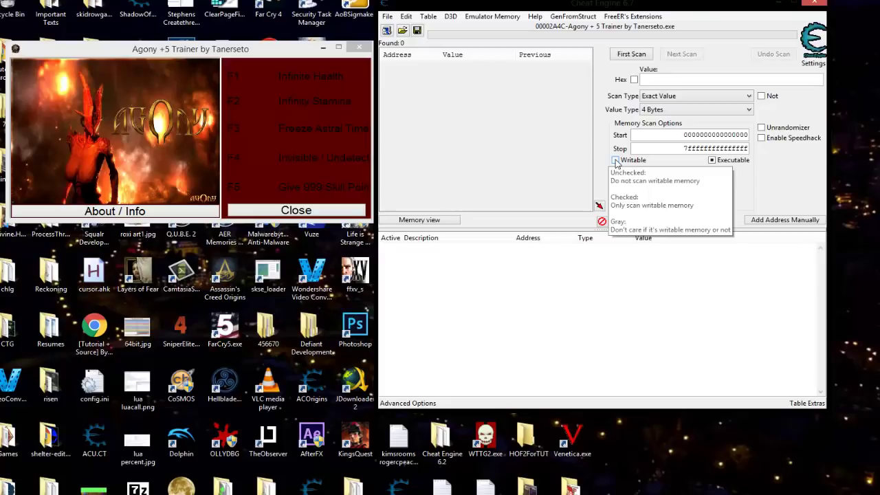
click(616, 161)
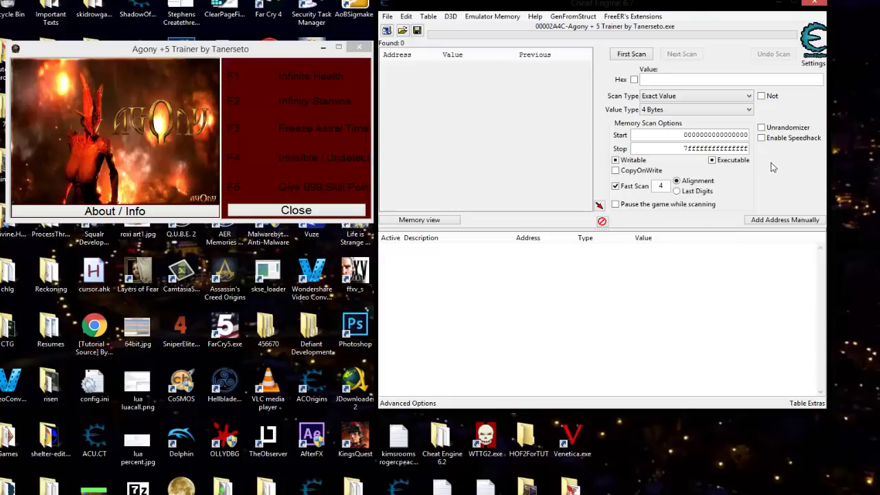
click(670, 110)
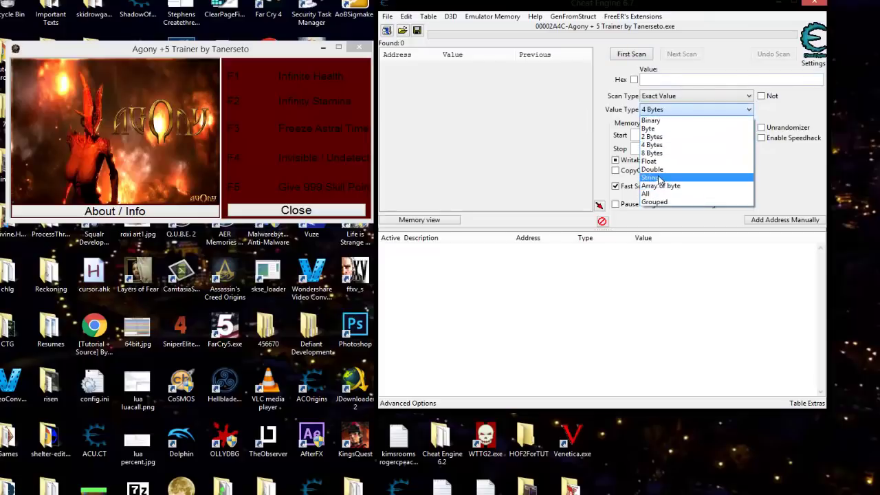
click(659, 179)
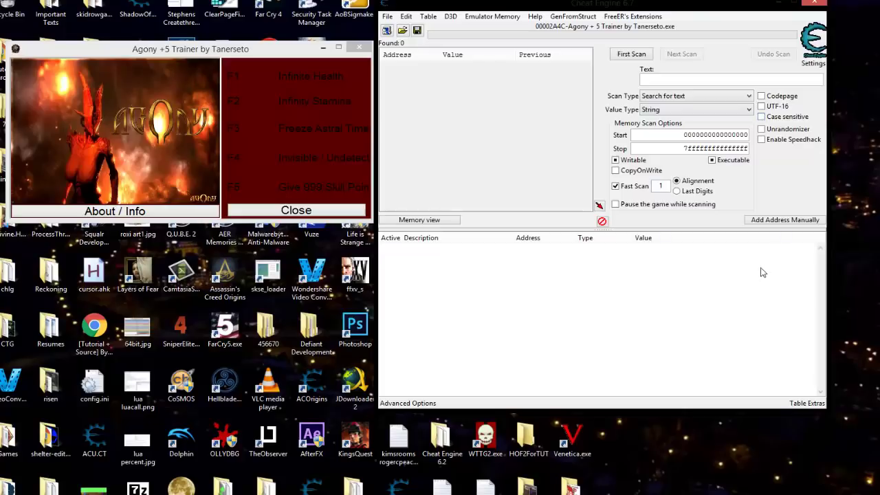
click(761, 117)
right_click(653, 79)
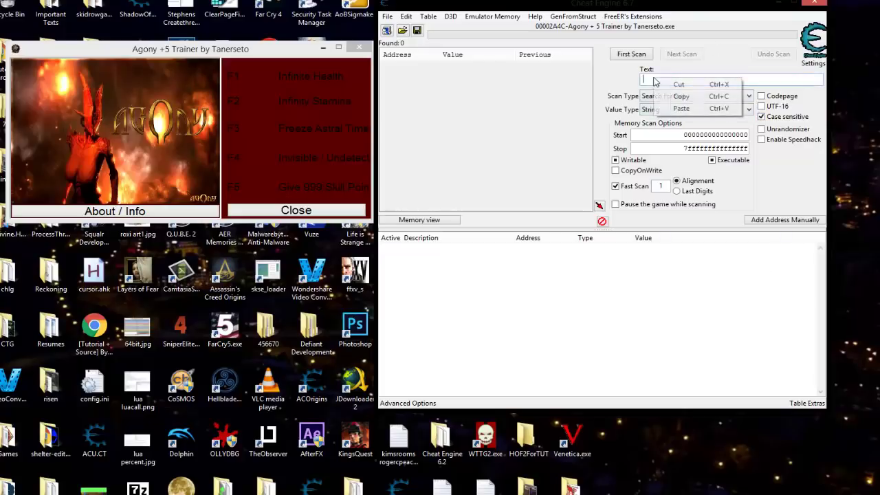
click(679, 111)
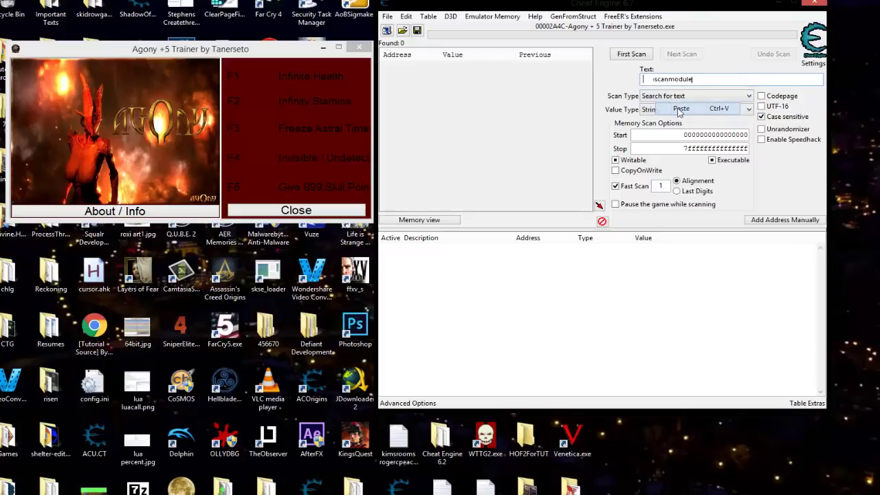
click(631, 54)
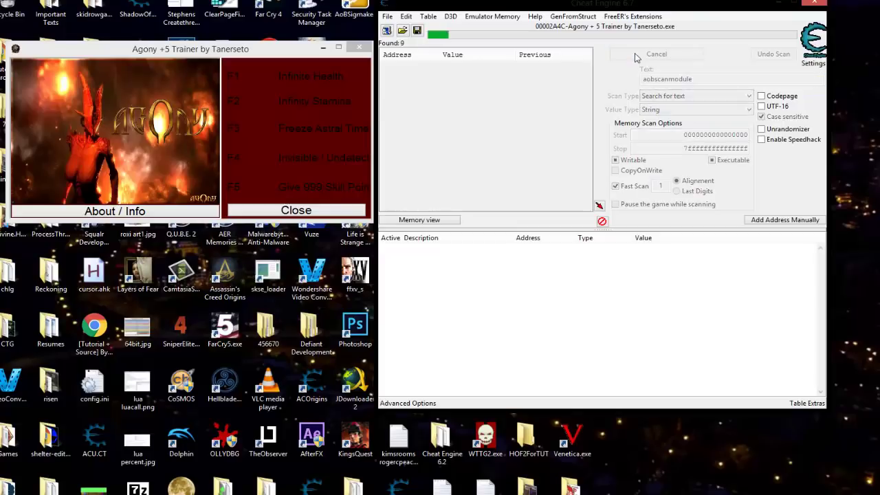
Go through the found aobscanmodule addresses and browse the memory region of 048CB5C5.
click(410, 99)
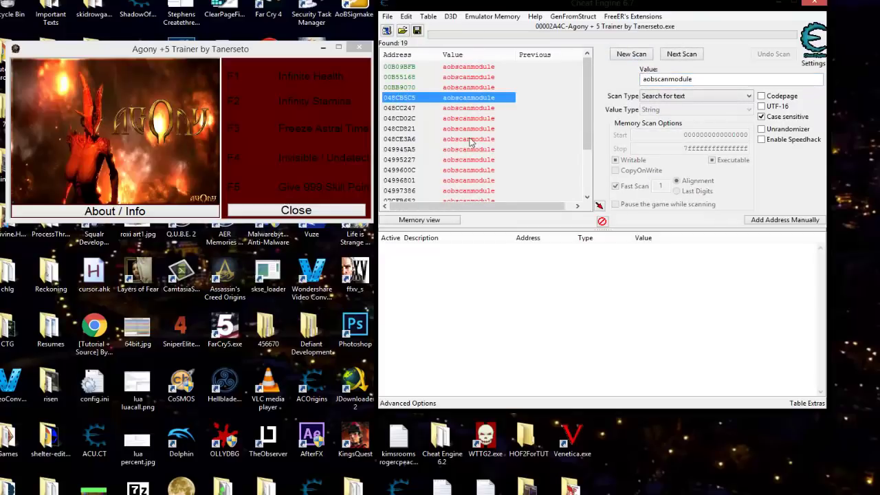
key(Down)
key(Down)
key(Down)
key(Down)
key(Down)
key(Down)
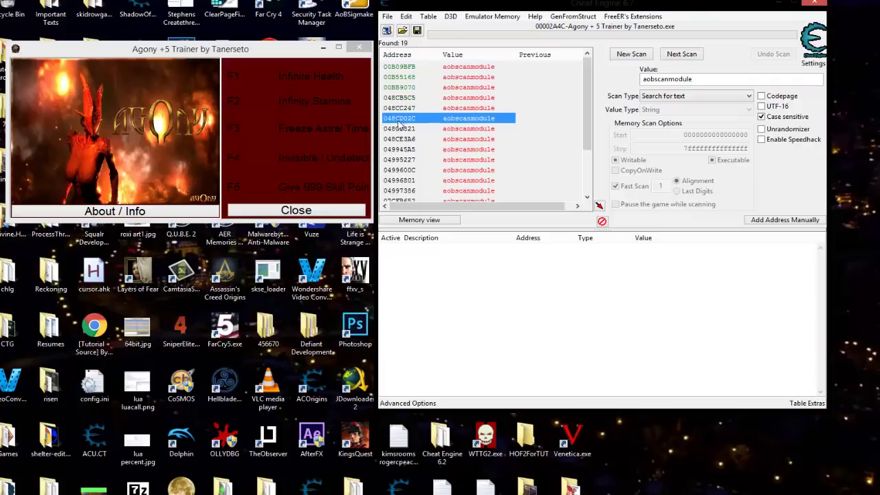
key(Down)
click(402, 97)
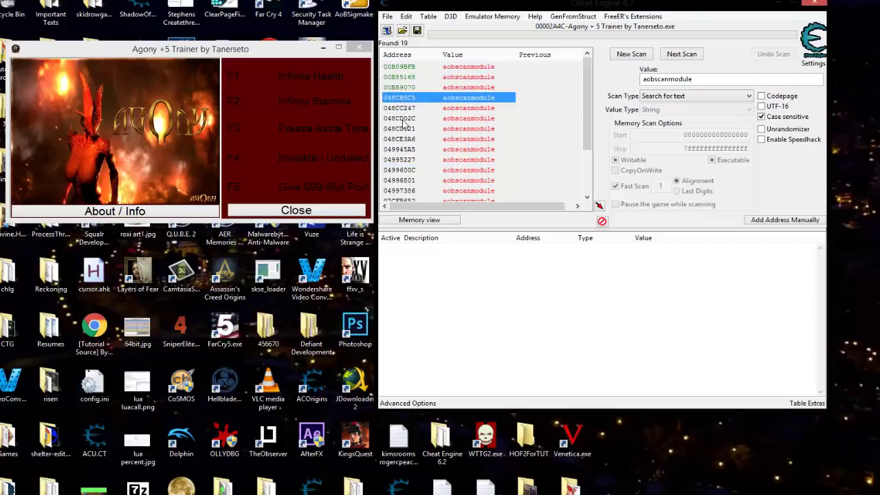
click(404, 148)
click(401, 77)
click(402, 97)
right_click(412, 100)
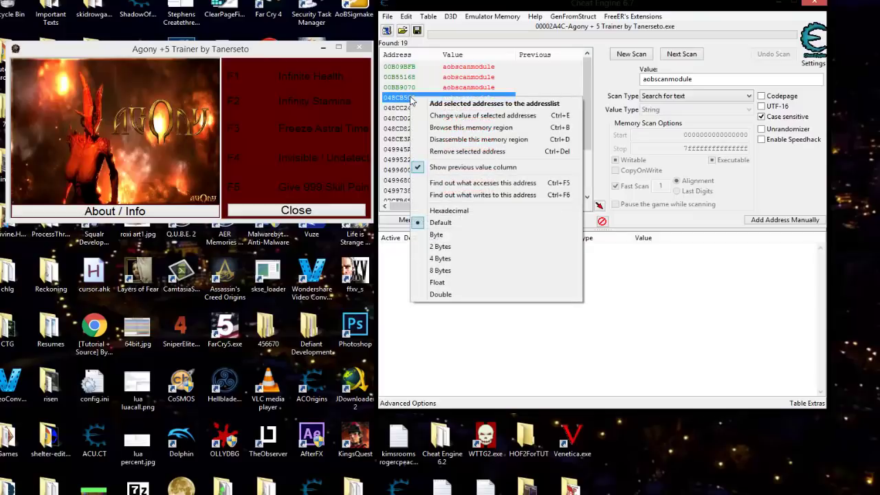
click(454, 128)
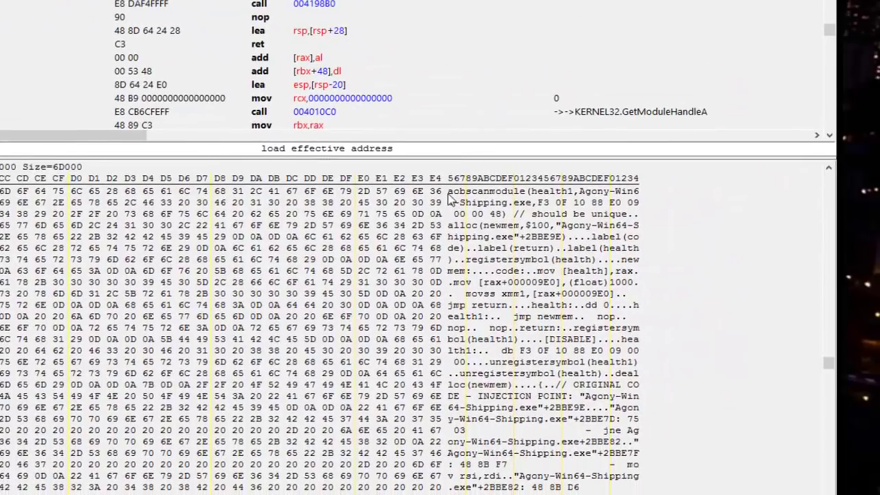
Copy the script bytes in the hex view from aobscanmodule(health1 through dealloc(newmem) to the clipboard.
click(450, 193)
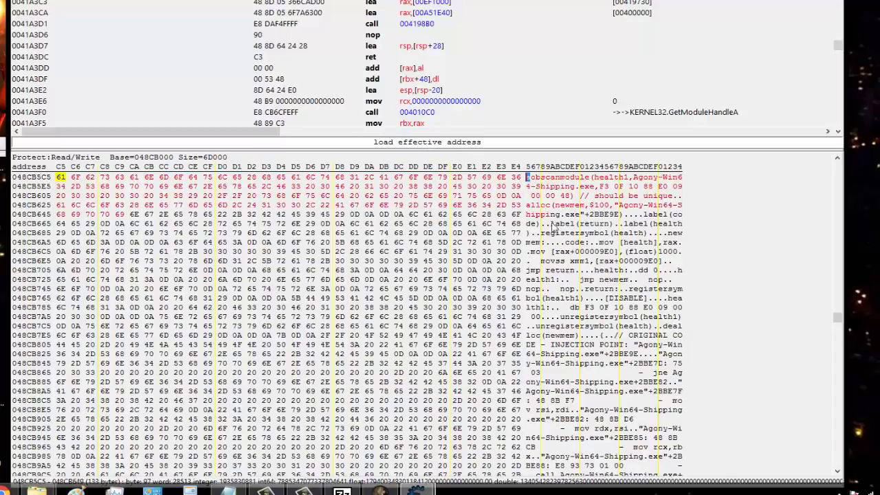
drag(623, 310, 578, 340)
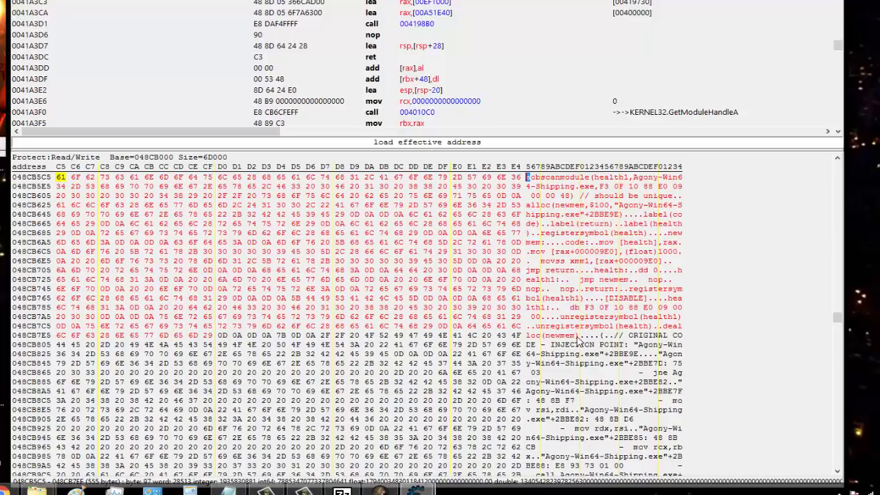
right_click(578, 340)
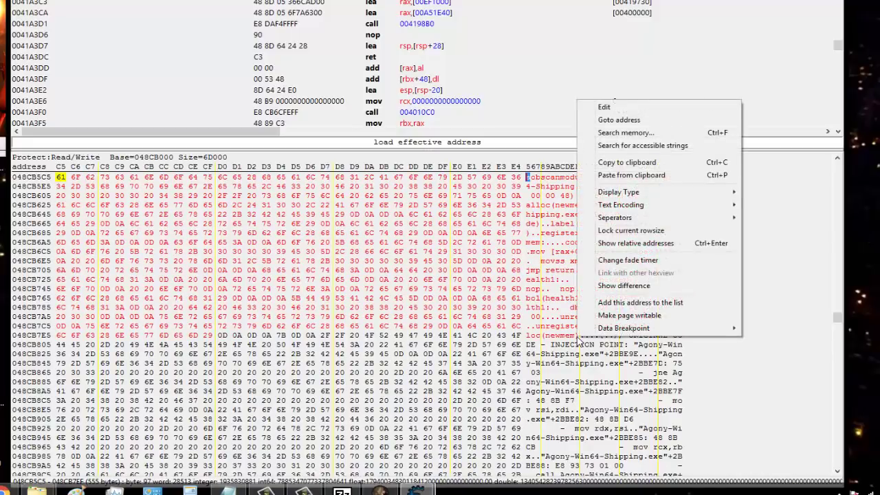
click(641, 165)
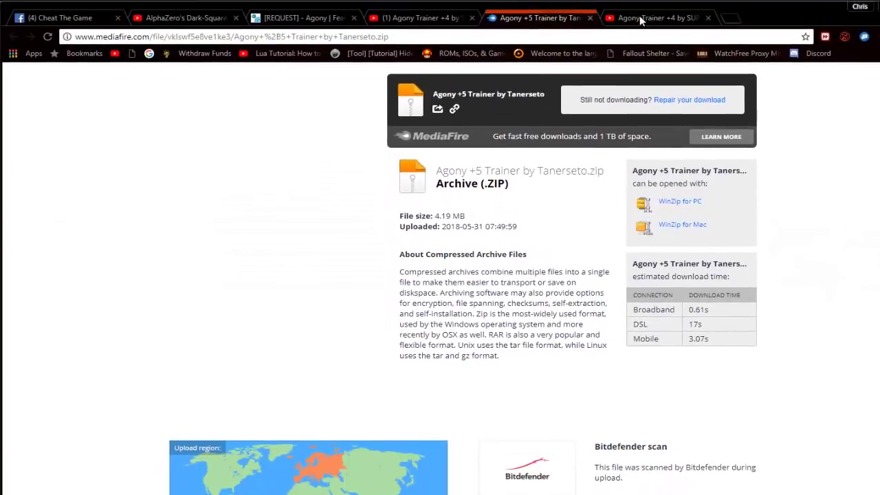
Search for hex to ascii in a new browser tab and open the RapidTables Hex to ASCII text converter.
click(731, 18)
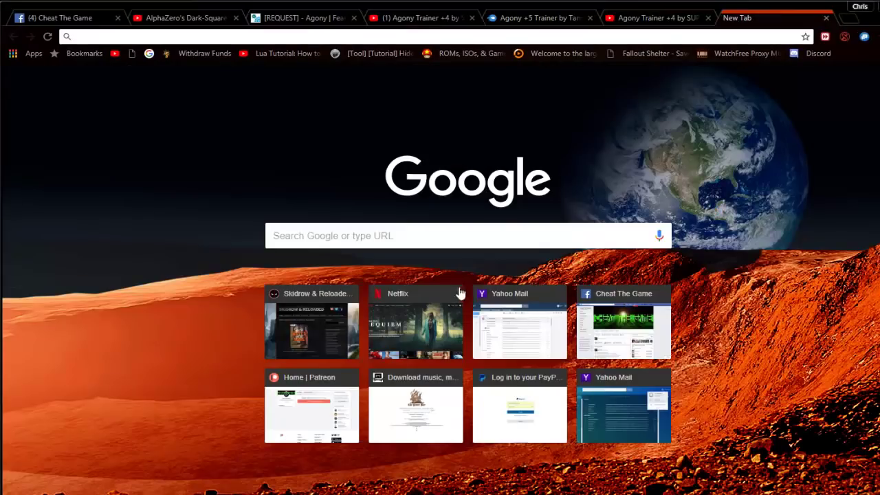
click(421, 243)
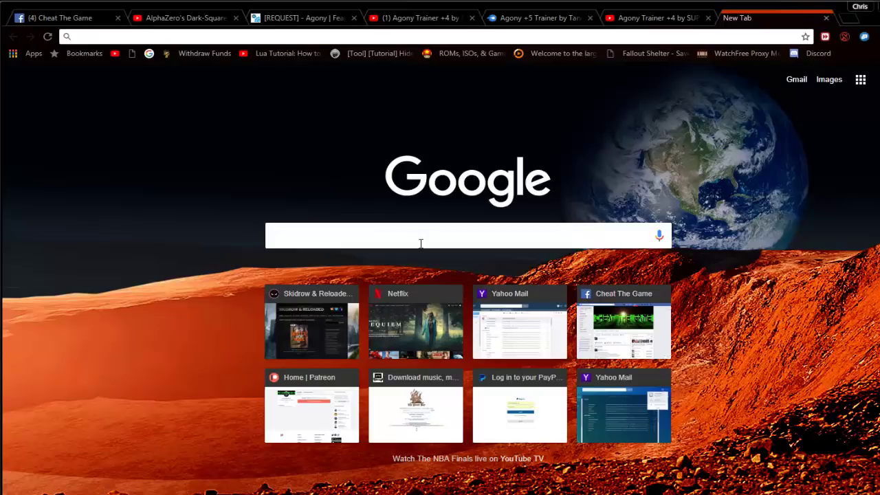
text(a)
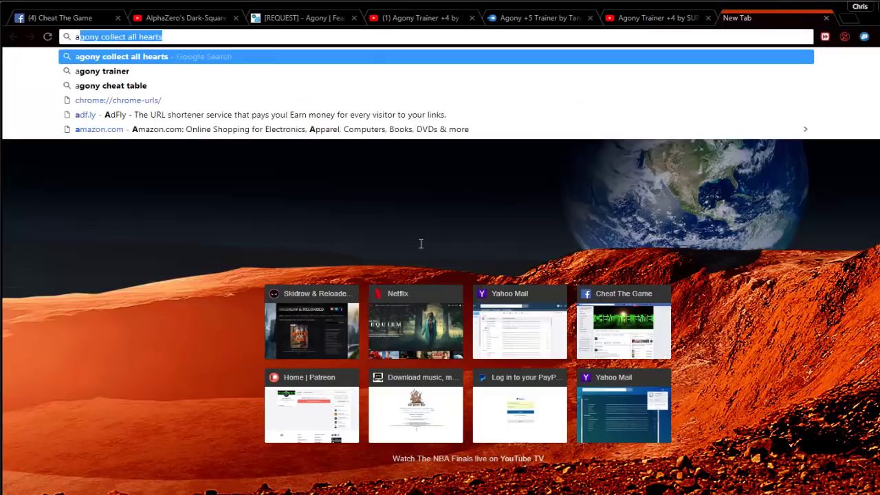
text(scii)
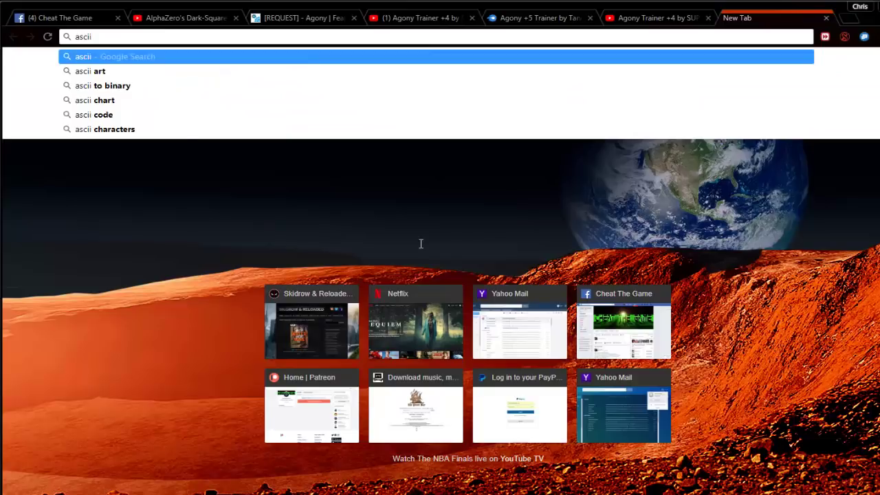
key(BackSpace)
key(BackSpace)
key(BackSpace)
key(BackSpace)
key(BackSpace)
text(he)
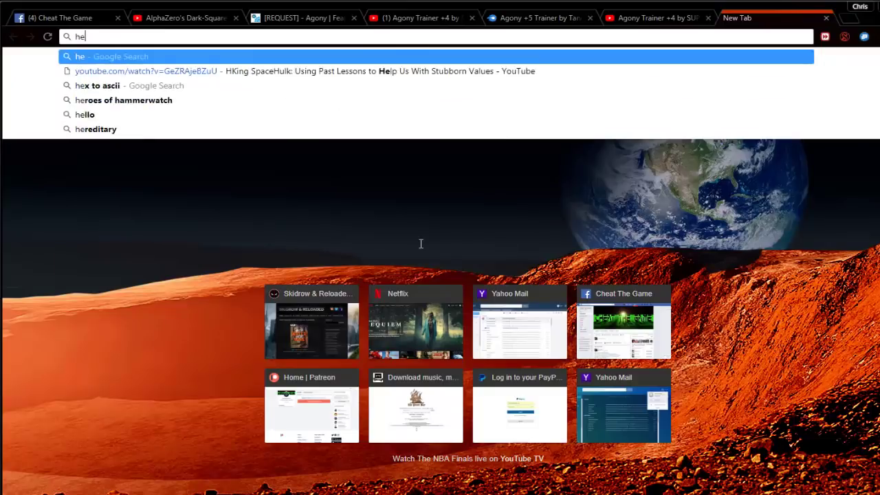
text(x to ascii)
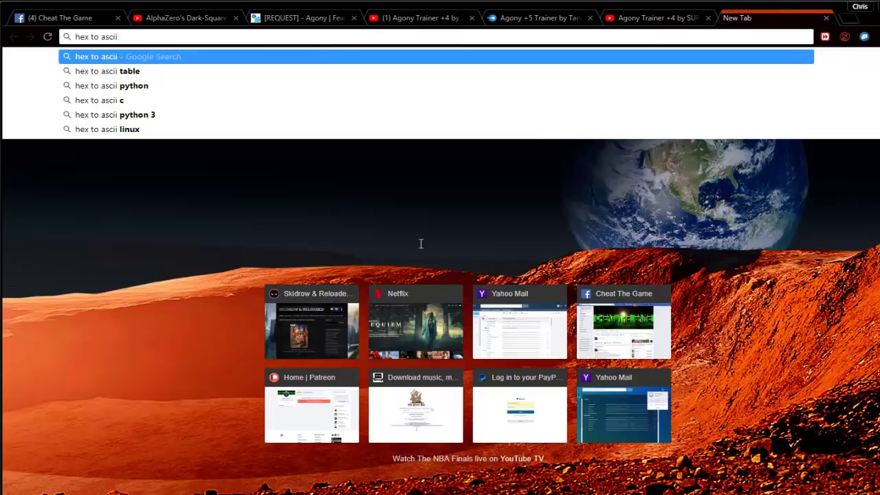
key(Return)
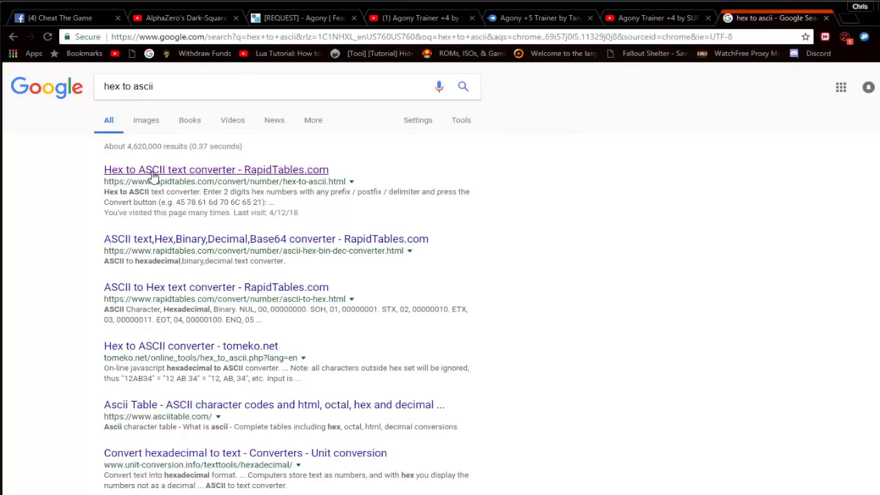
click(182, 172)
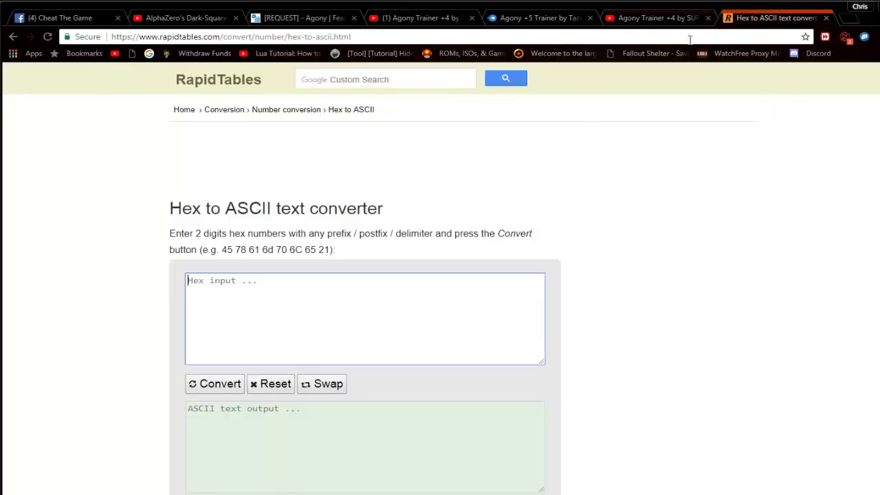
Convert the copied script bytes to ASCII text and copy the whole output, from aobscanmodule(health1 through dealloc(newmem).
scroll(287, 256, down, 1)
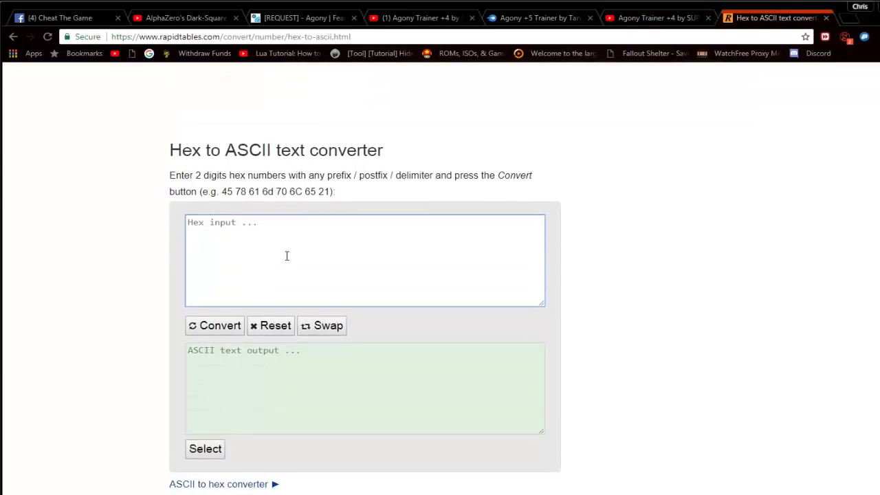
right_click(253, 233)
click(278, 298)
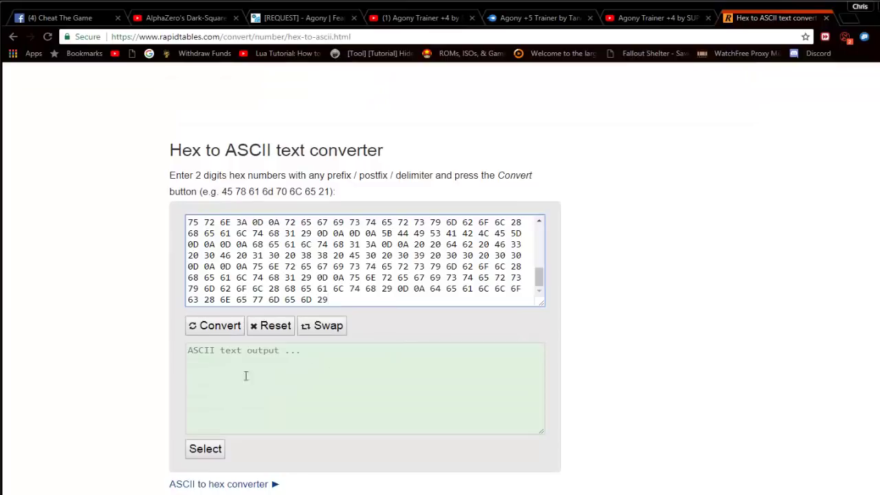
click(199, 325)
scroll(422, 410, down, 1)
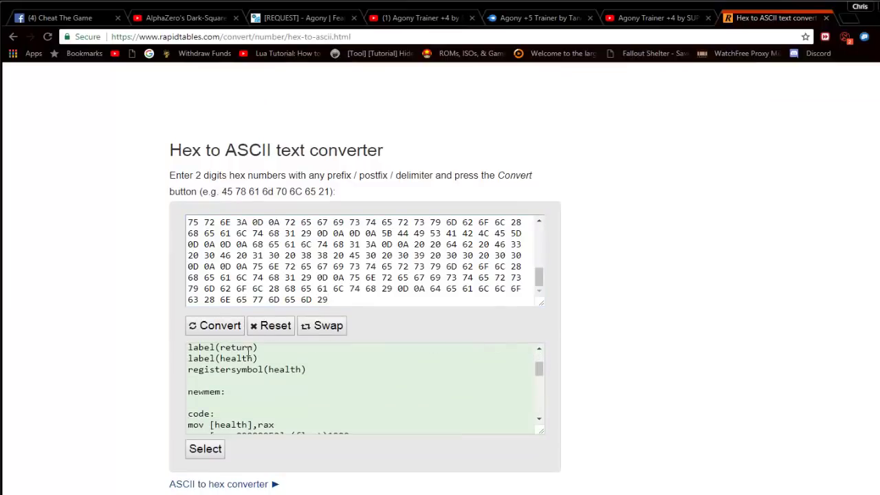
scroll(358, 423, up, 1)
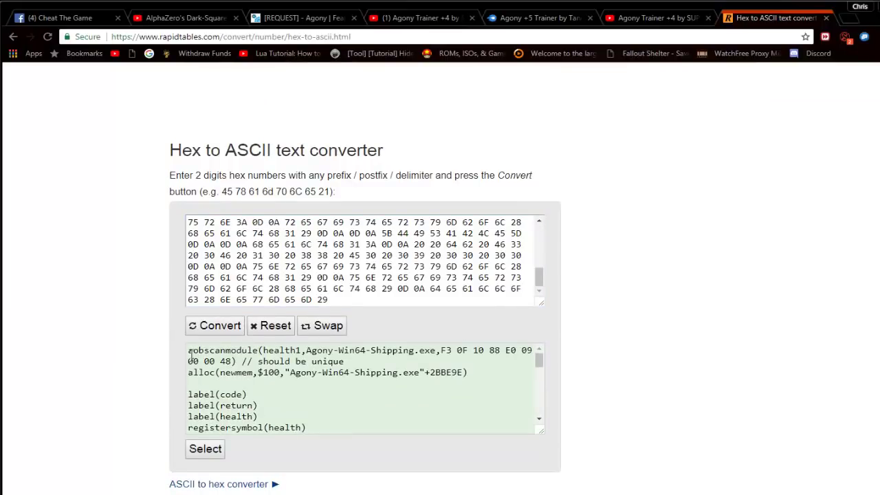
drag(191, 356, 405, 448)
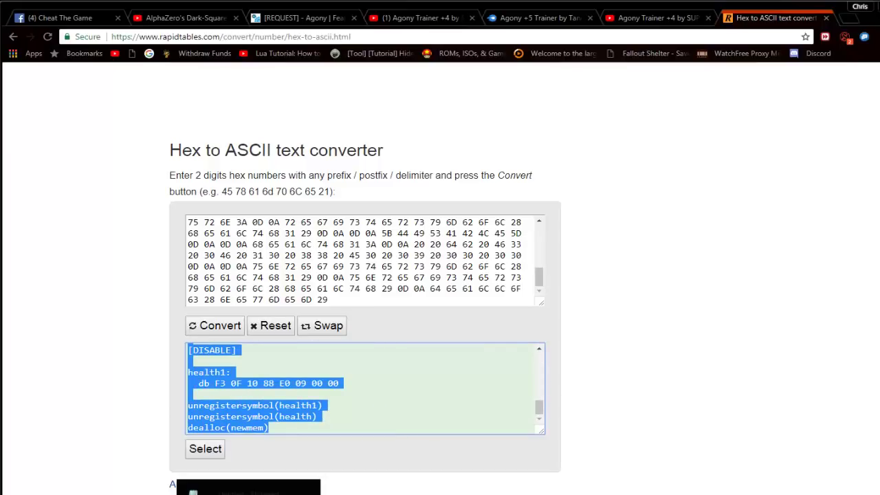
Paste the converted script into a new Auto assemble window from Cheat Engine's Memory Viewer and move that window aside.
key(alt+Tab)
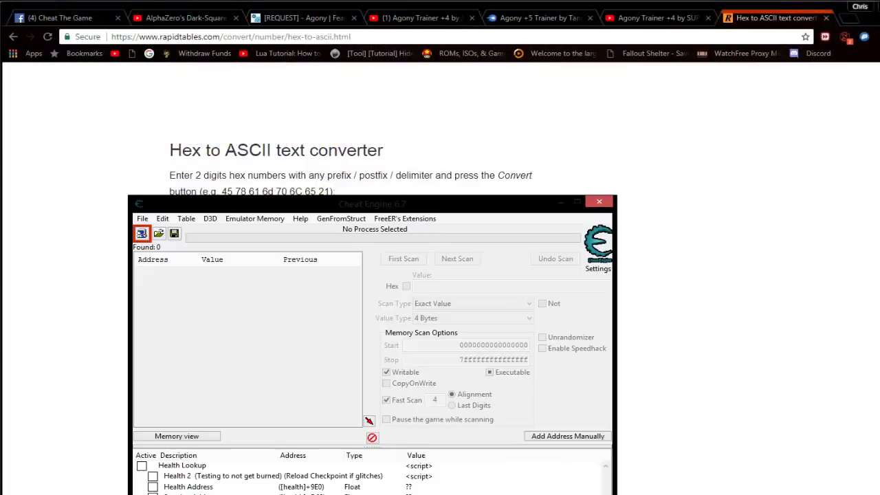
key(alt+Tab)
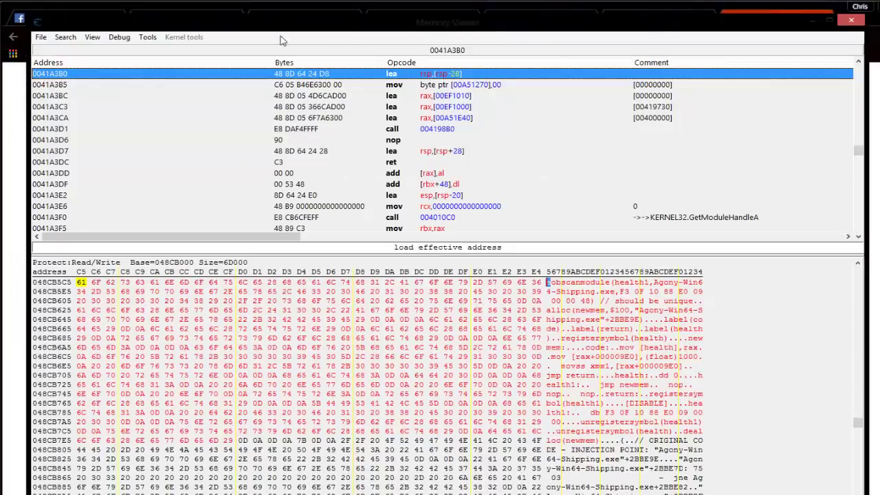
click(147, 37)
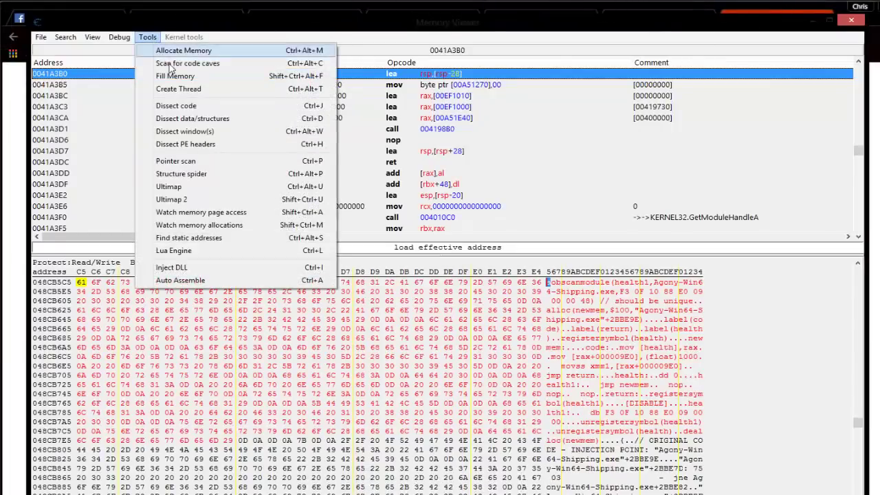
click(180, 280)
key(ctrl+v)
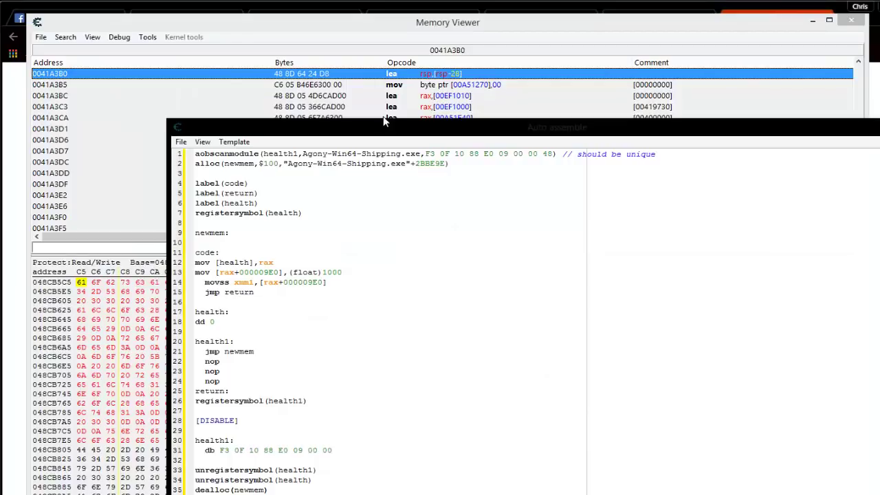
drag(380, 131, 230, 56)
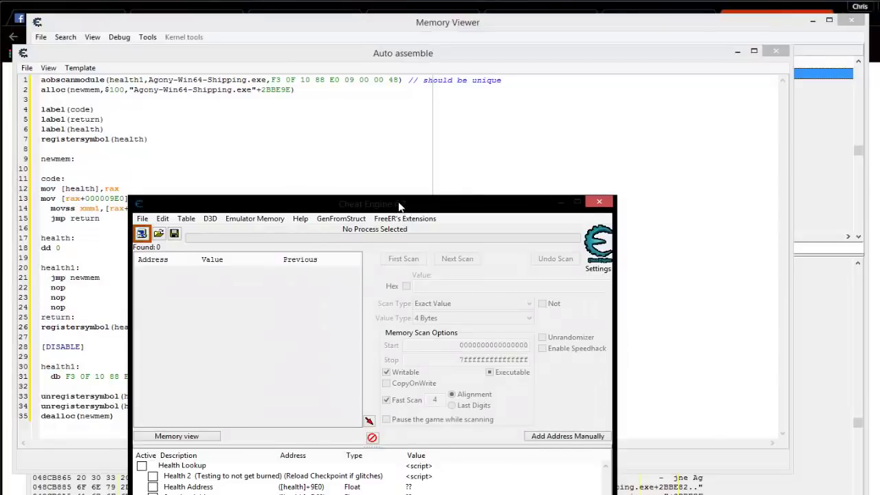
Open the cheat table's Health Lookup script and place its window beside the pasted trainer script.
drag(399, 206, 752, 115)
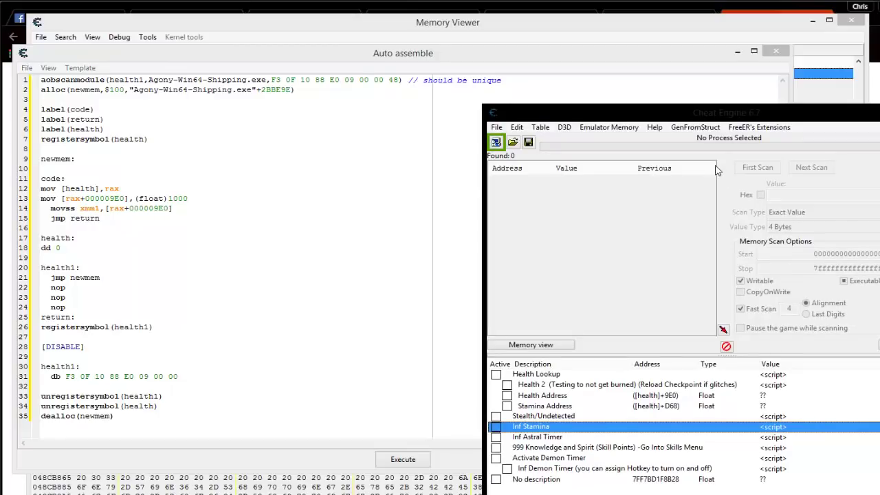
drag(702, 118, 688, 86)
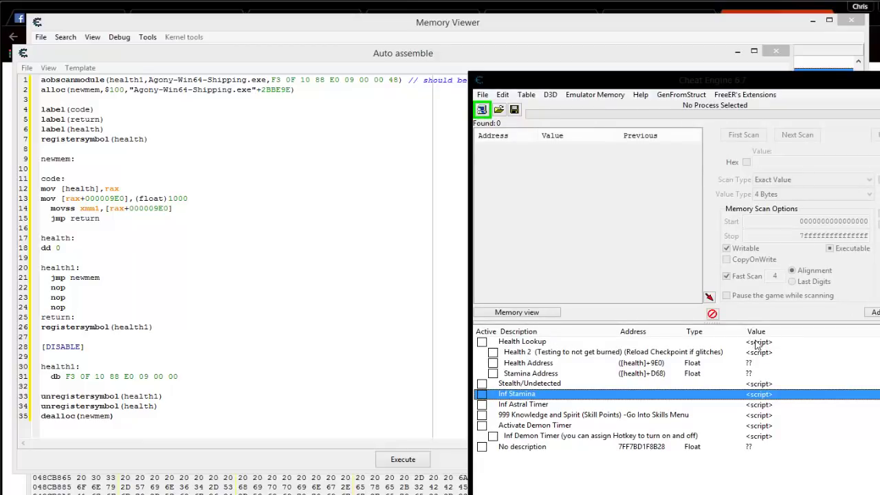
click(517, 352)
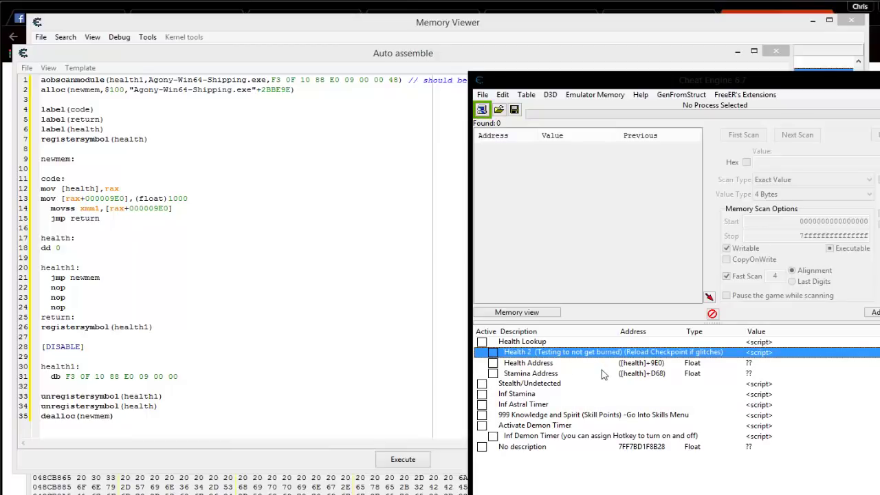
double_click(760, 342)
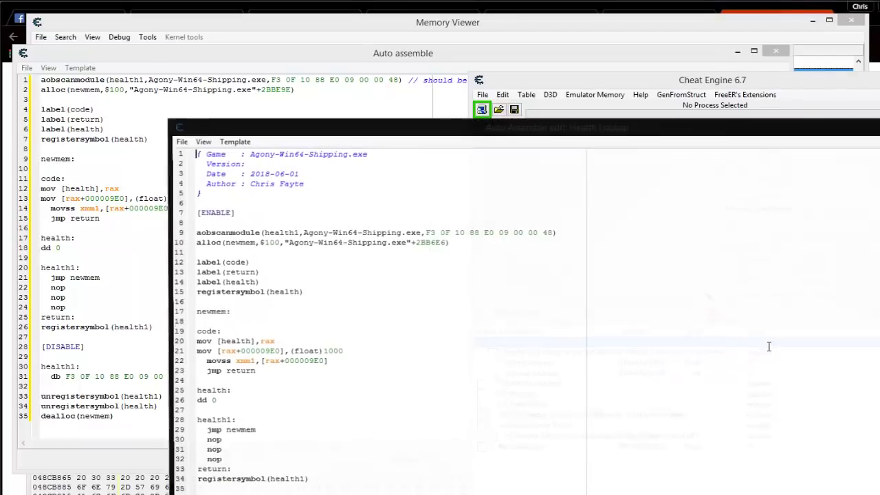
mouse_move(459, 143)
mouse_down()
mouse_move(711, 72)
mouse_move(705, 60)
mouse_up()
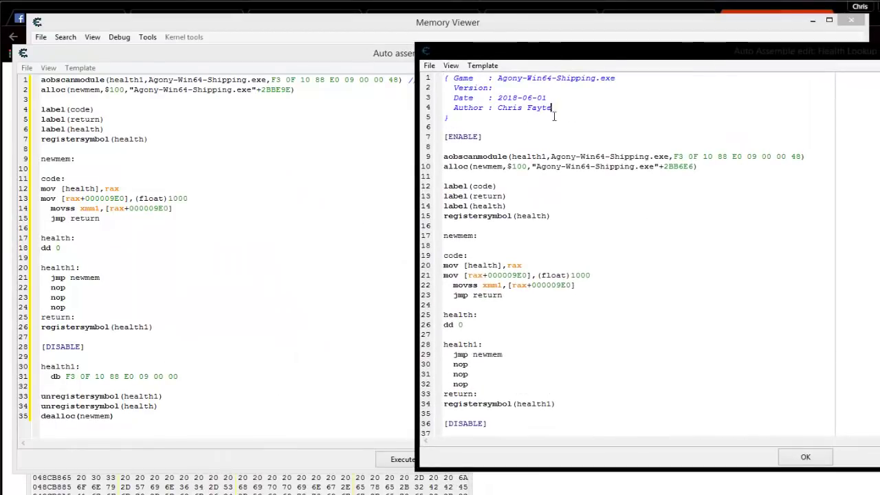
Compare the Health Lookup script with the pasted trainer script side by side, from the author header through the [DISABLE] section.
drag(555, 110, 498, 110)
click(702, 180)
scroll(692, 300, down, 1)
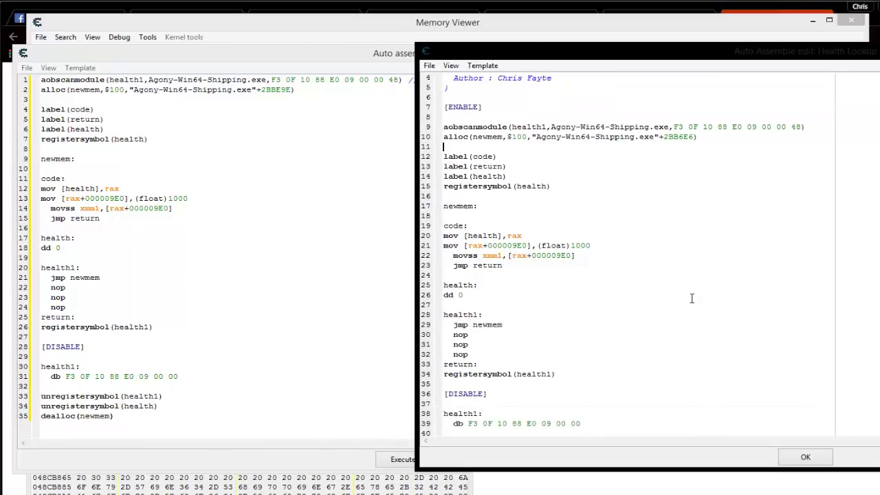
scroll(667, 225, up, 1)
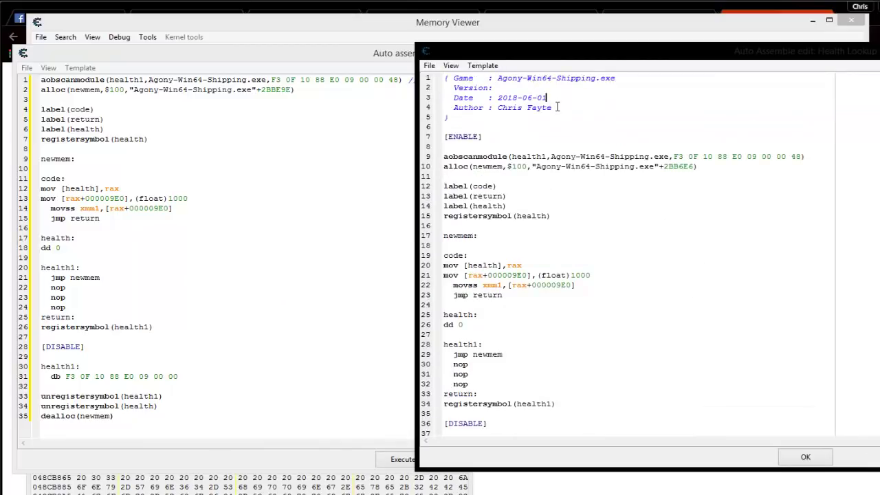
drag(601, 45, 664, 21)
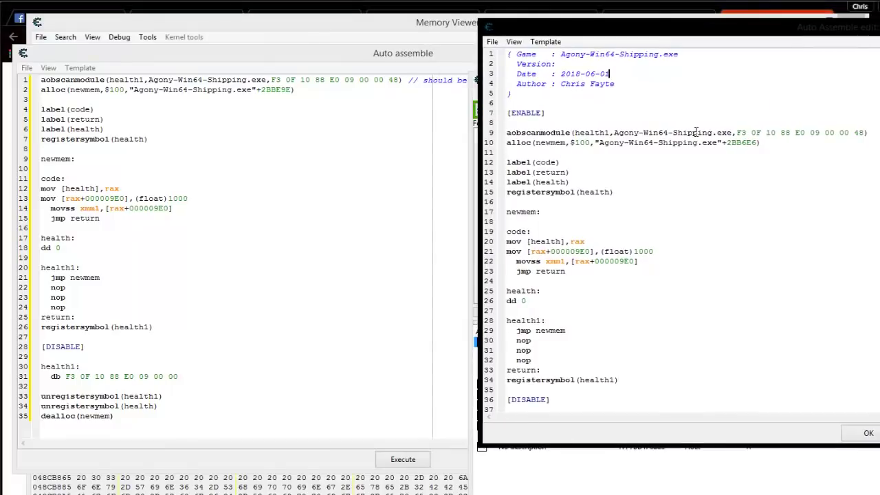
scroll(695, 131, down, 1)
drag(300, 55, 261, 46)
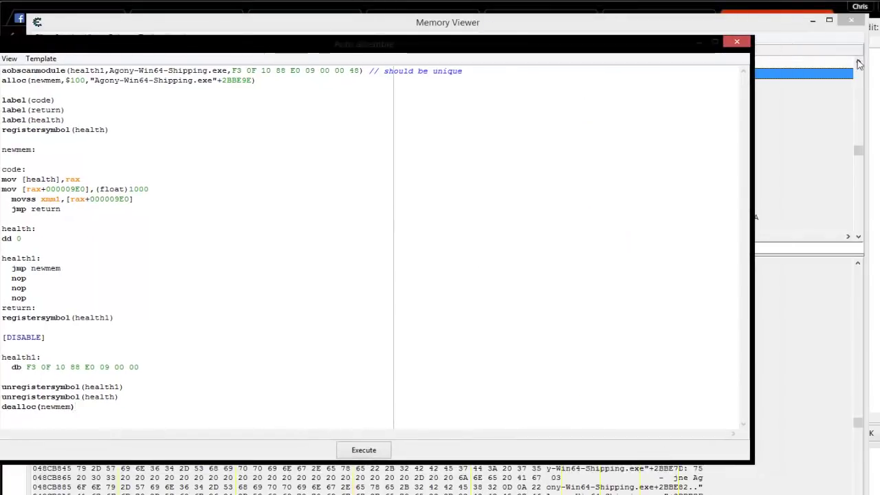
key(alt+Tab)
scroll(848, 85, down, 1)
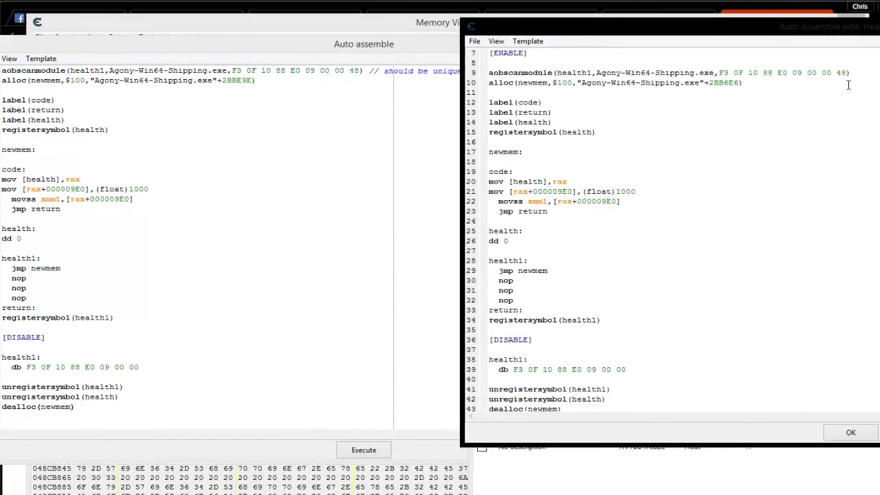
scroll(849, 84, up, 1)
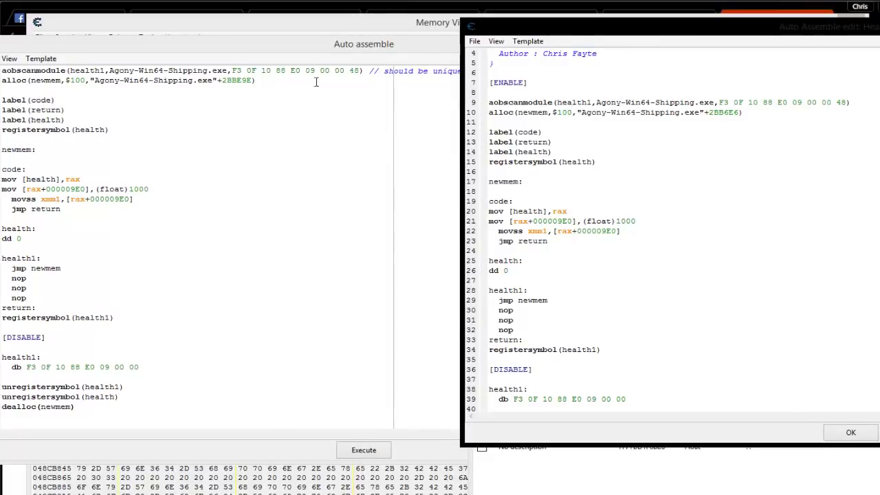
scroll(667, 186, down, 5)
scroll(732, 164, up, 5)
drag(869, 28, 739, 85)
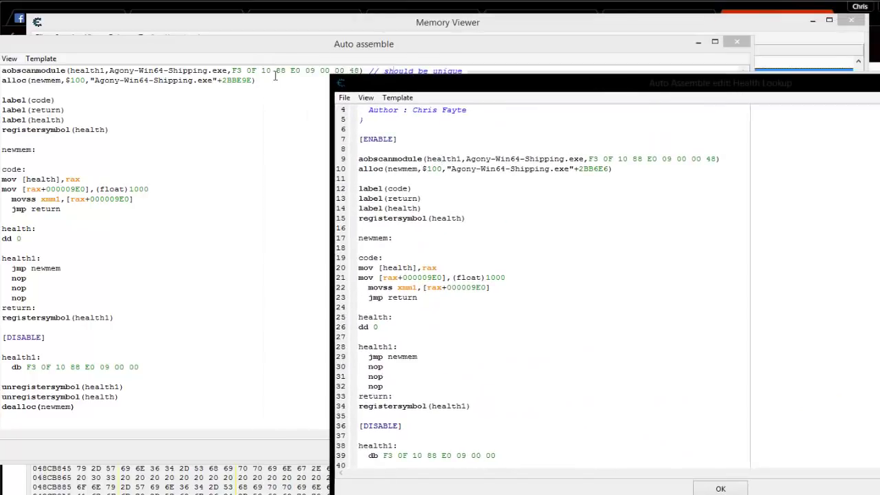
Highlight the Agony-Win64-Shipping.exe address in the trainer script's alloc line and compare it with the Health Lookup script's alloc line.
drag(256, 81, 91, 81)
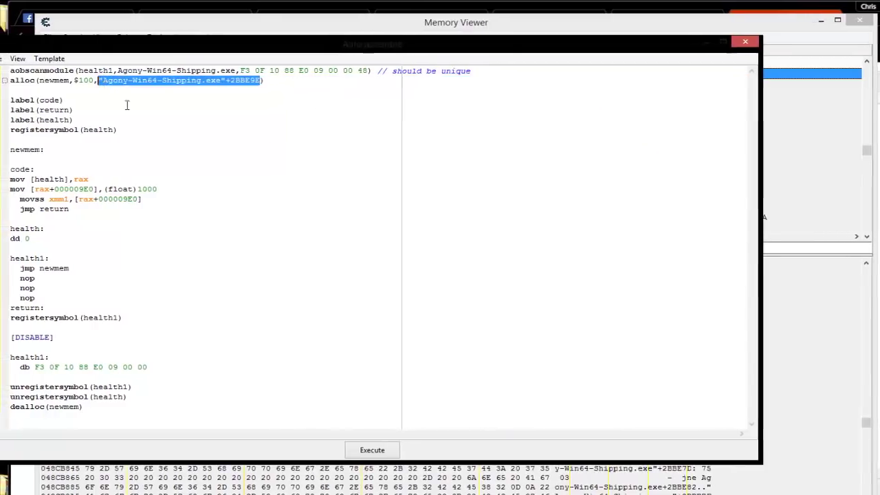
key(alt+Tab)
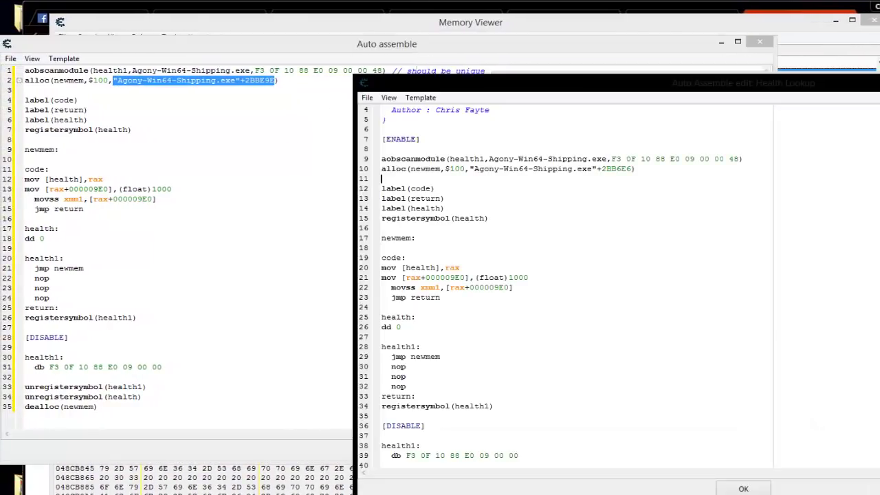
drag(640, 173, 481, 181)
drag(550, 83, 351, 83)
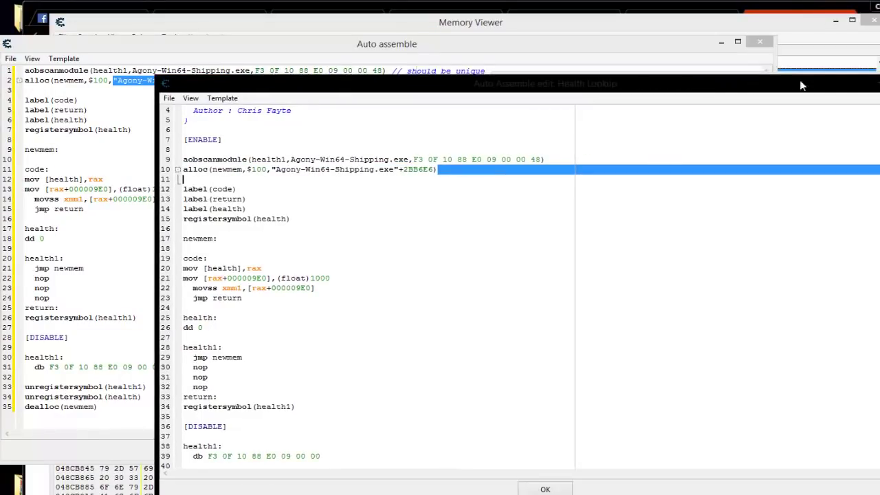
Load the Agony-Win64-ShippingV1.CT cheat table, open its Health Test script, and place that window beside the pasted trainer script.
key(alt+Tab)
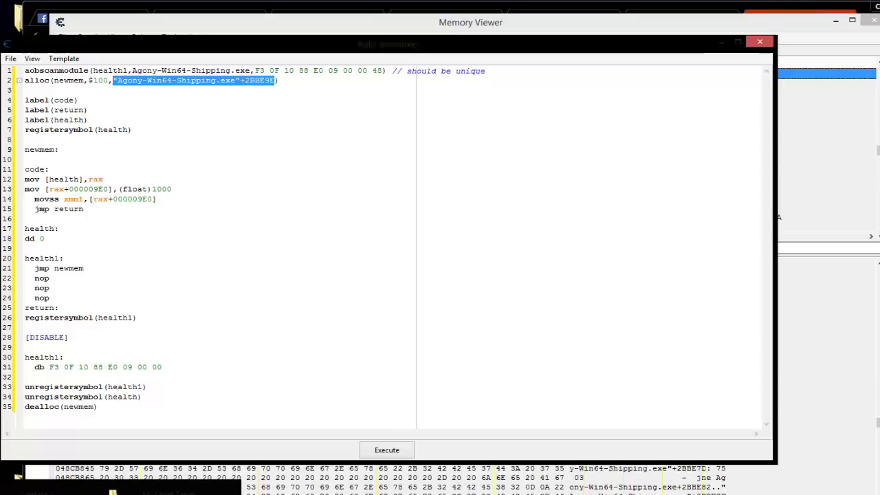
key(alt+Tab)
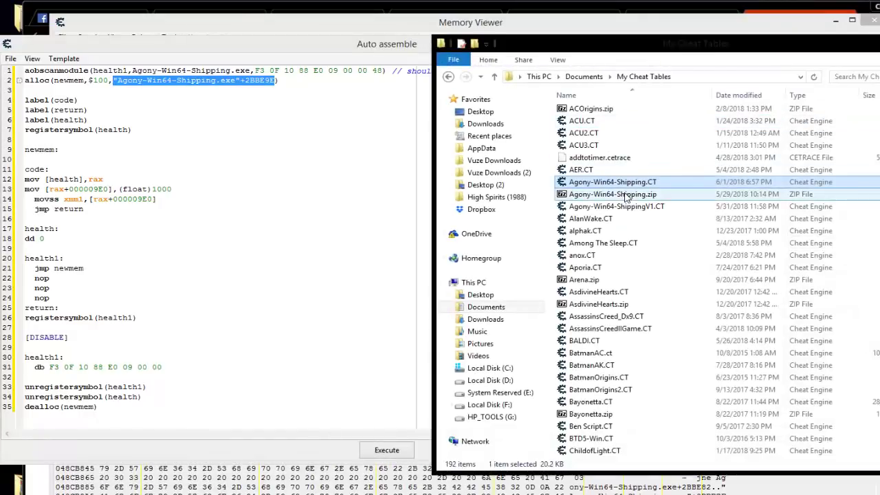
double_click(604, 207)
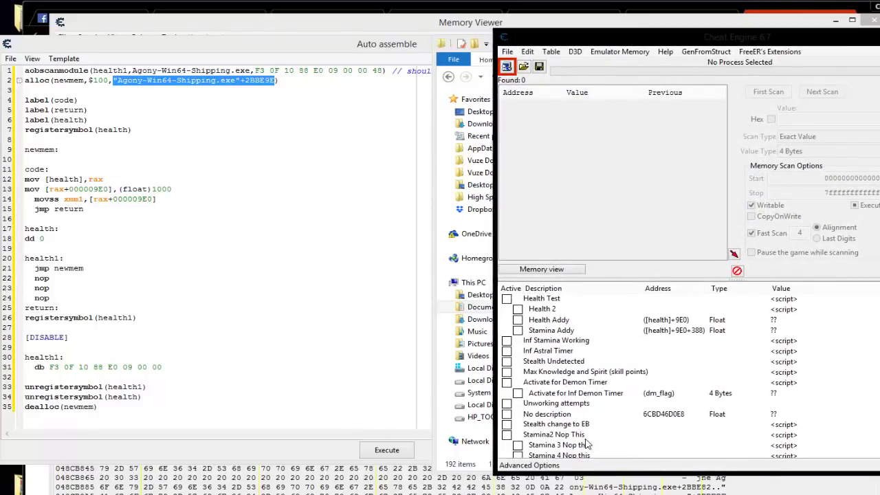
double_click(789, 301)
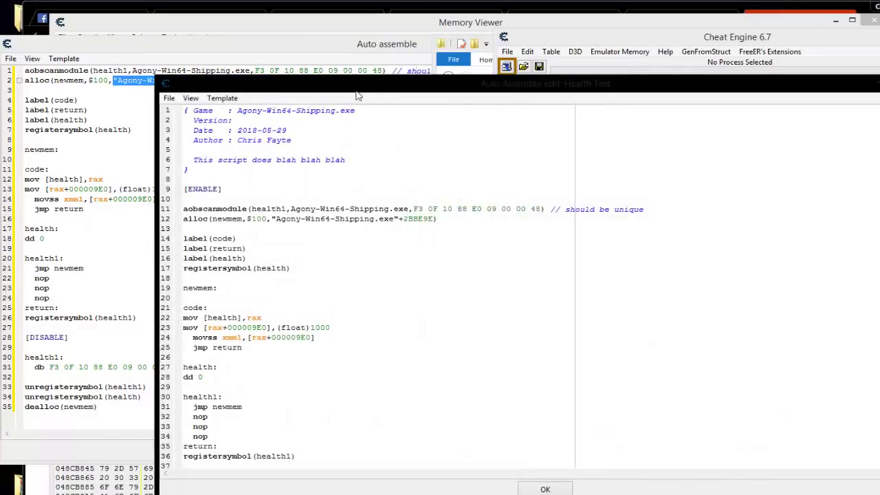
mouse_move(372, 90)
mouse_down()
mouse_move(583, 115)
mouse_move(599, 35)
mouse_up()
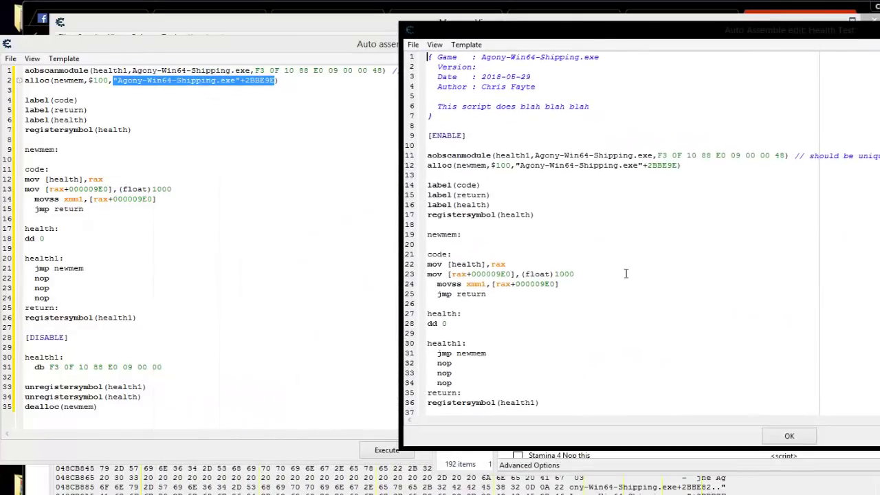
Compare the Health Test script with the trainer script, from the alloc address and script date through the code section and [DISABLE] block.
click(315, 96)
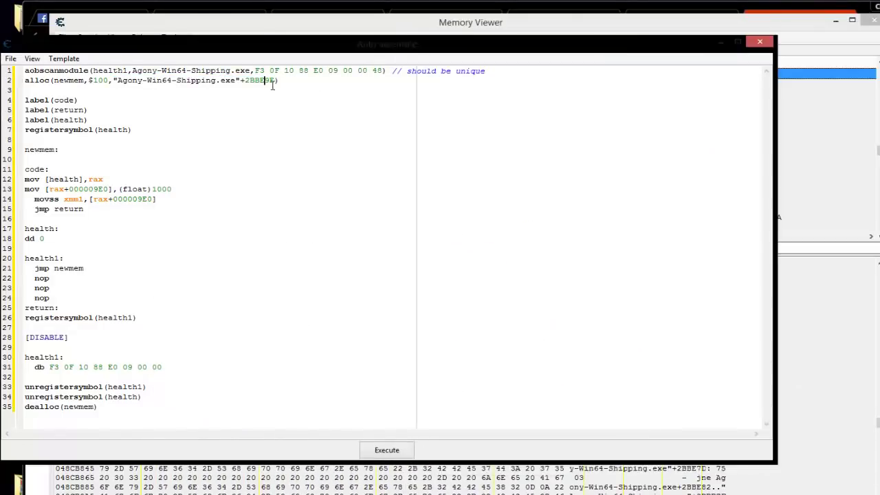
key(alt+Tab)
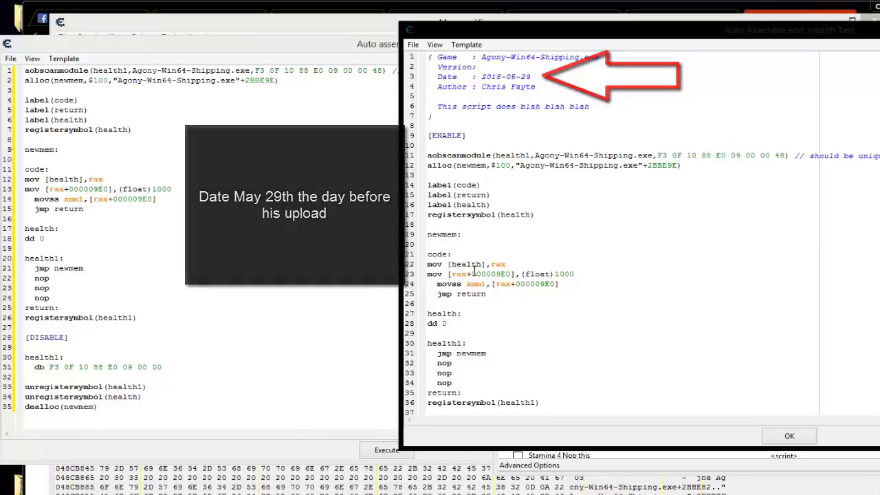
scroll(543, 304, down, 3)
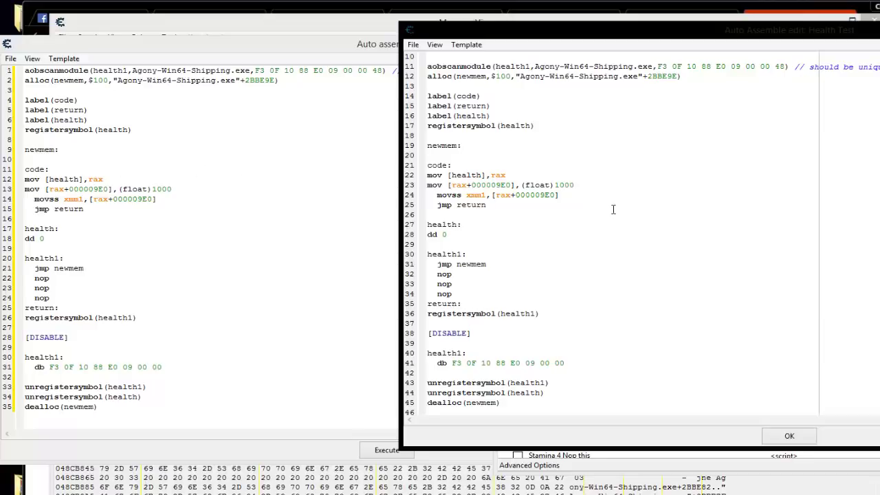
drag(515, 179, 454, 178)
click(110, 189)
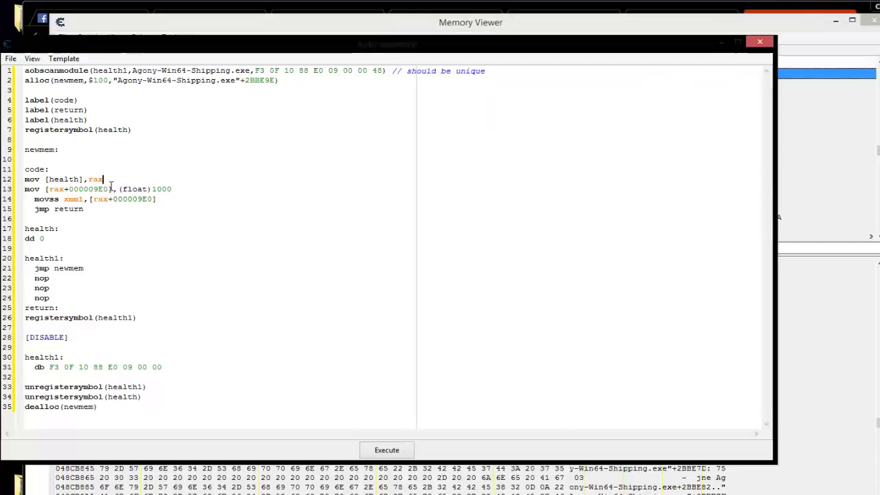
drag(103, 179, 25, 169)
click(548, 242)
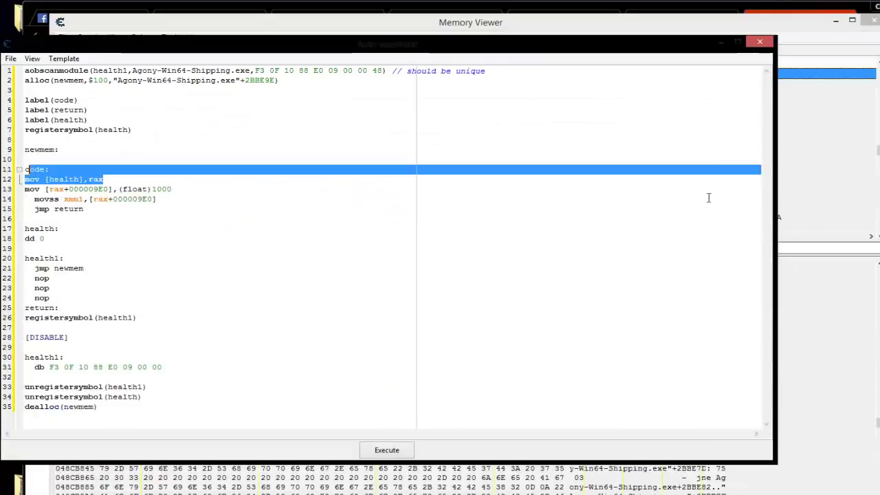
Close the Auto assemble and Memory Viewer windows and browse the memory region of the aobscanmodule result at 048CD02C.
click(760, 42)
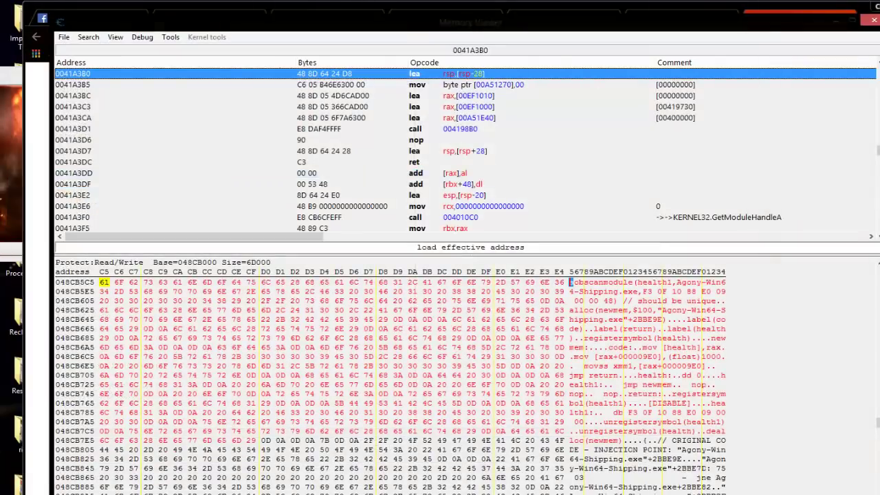
scroll(664, 478, down, 6)
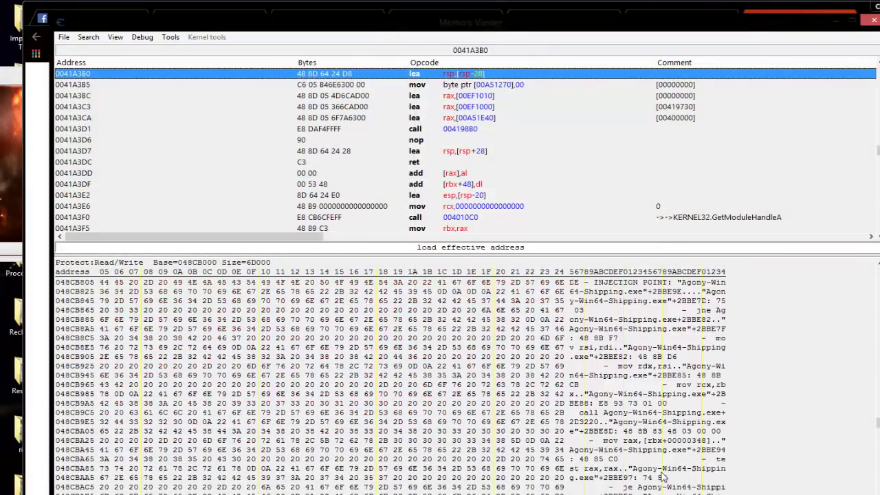
click(874, 19)
right_click(450, 150)
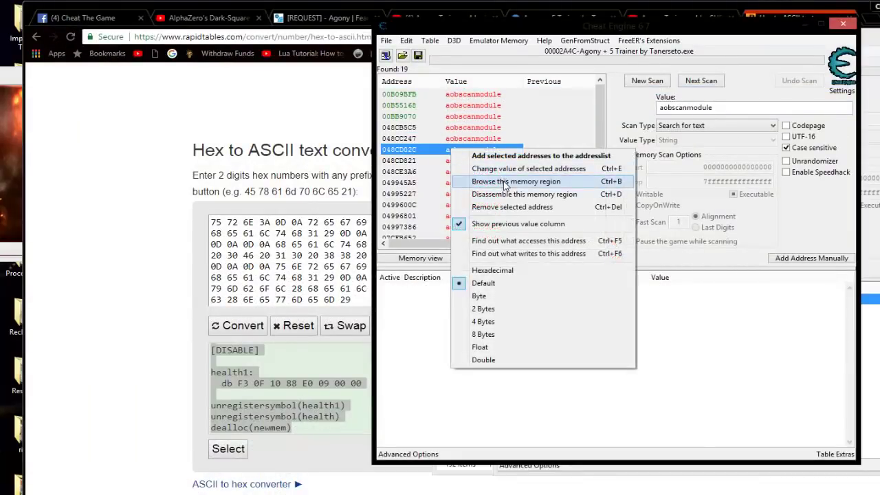
click(506, 181)
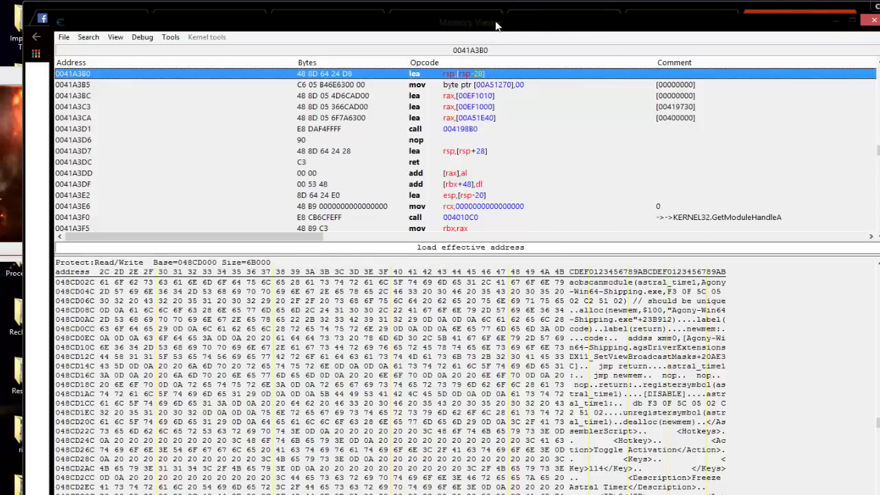
Copy the bytes of the astral_time1 script from the hex view, from aobscanmodule through dealloc(newmem).
drag(497, 26, 662, 11)
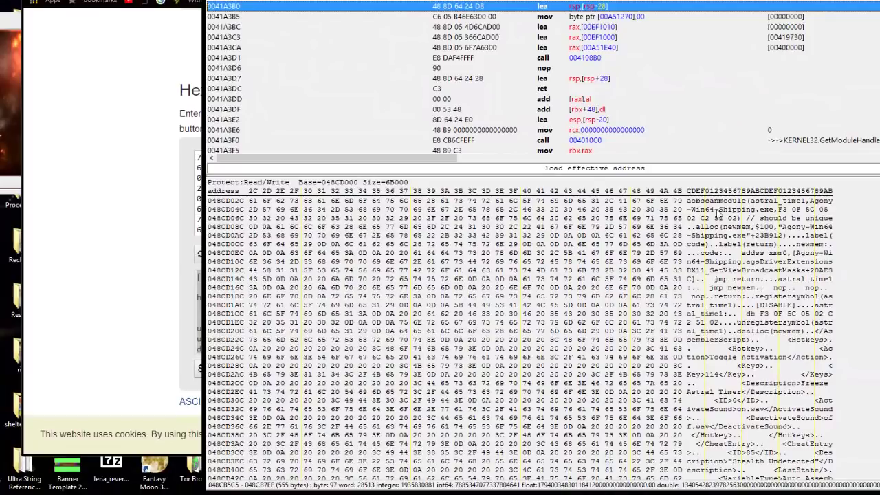
drag(694, 204, 803, 337)
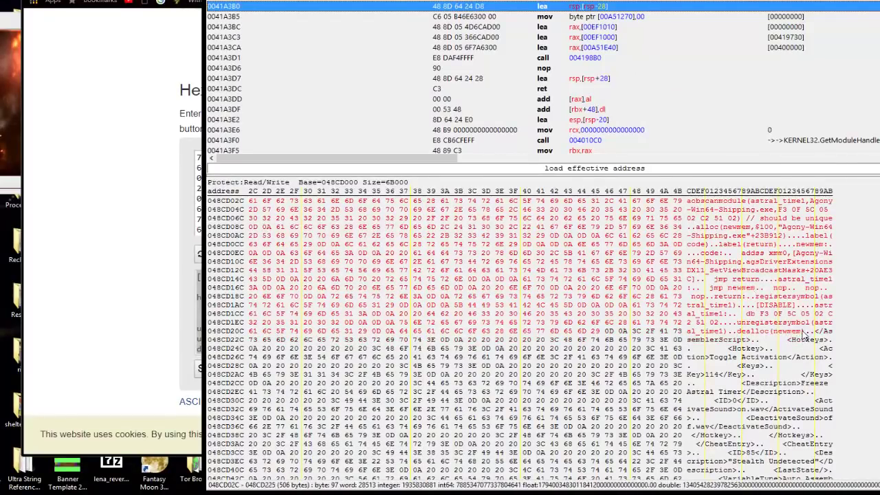
right_click(803, 335)
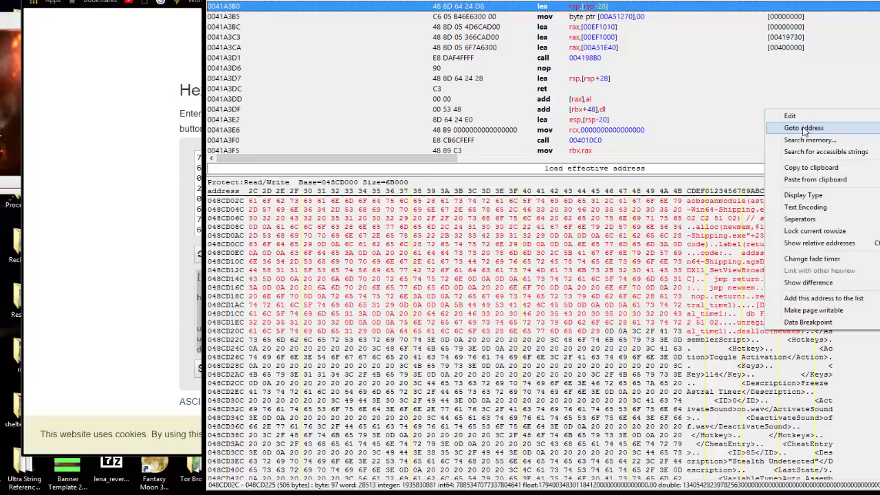
click(819, 168)
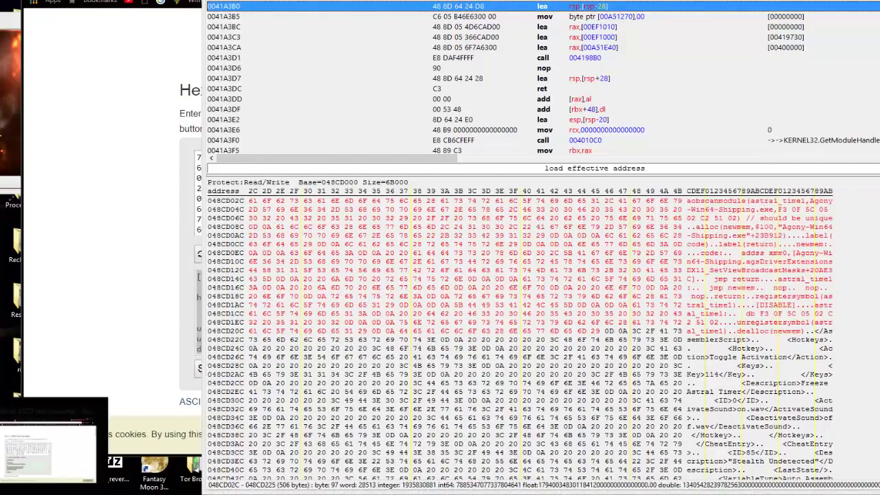
Replace the hex input in the browser's Hex to ASCII converter with the copied astral_time1 bytes and convert them.
click(28, 451)
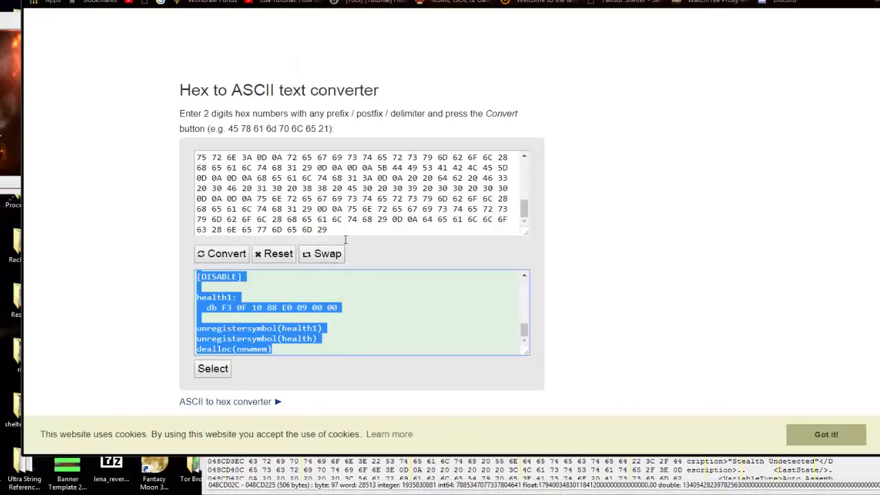
click(344, 234)
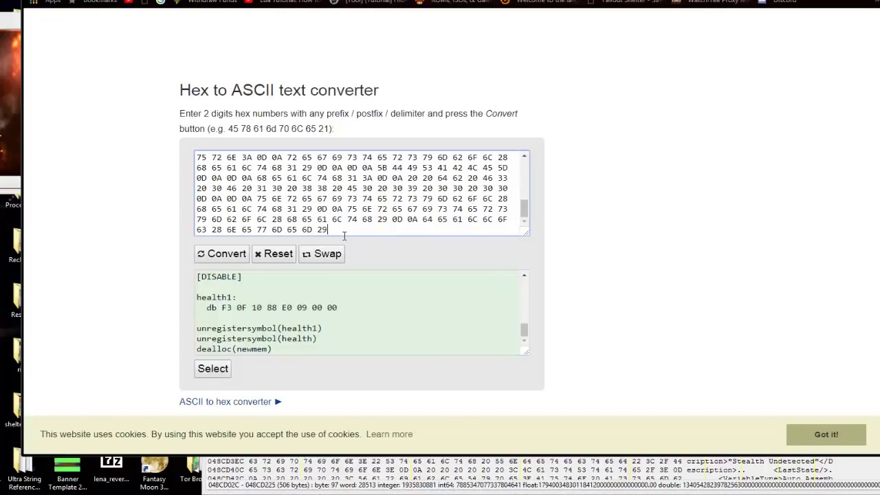
key(ctrl+a)
key(BackSpace)
key(ctrl+v)
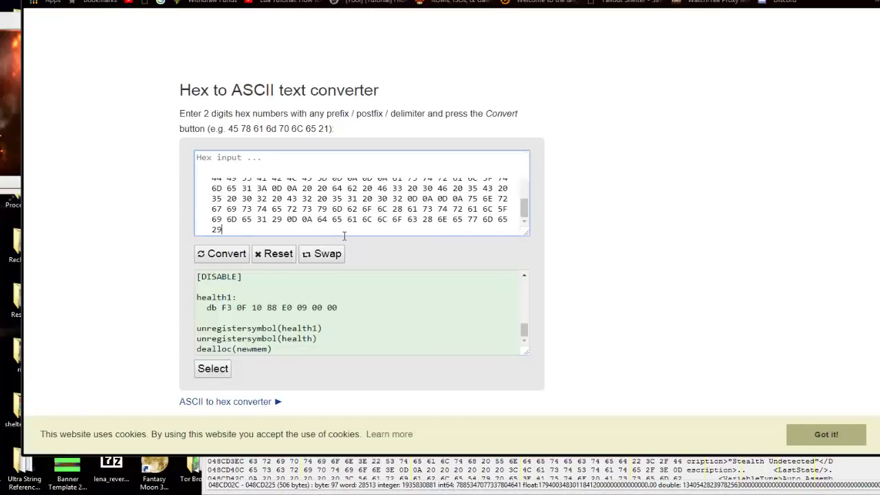
click(221, 255)
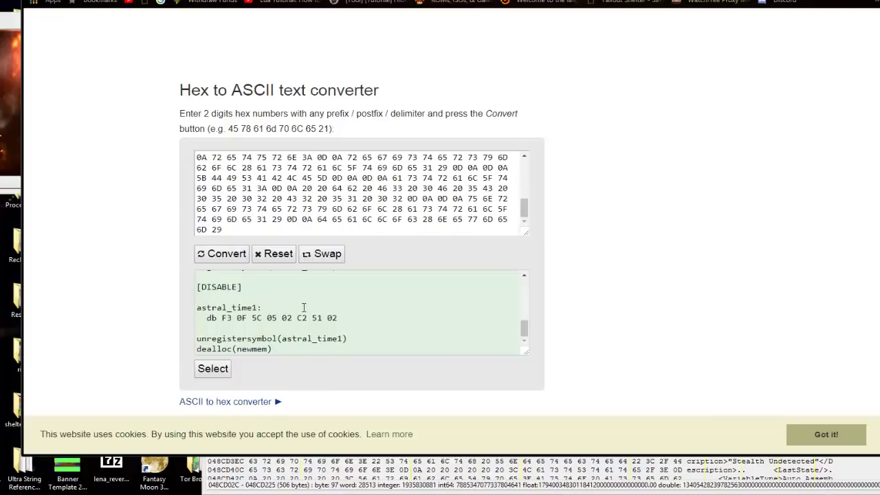
Copy the whole converted astral_time1 script and paste it into a new Notepad window placed off to the side.
scroll(302, 305, up, 10)
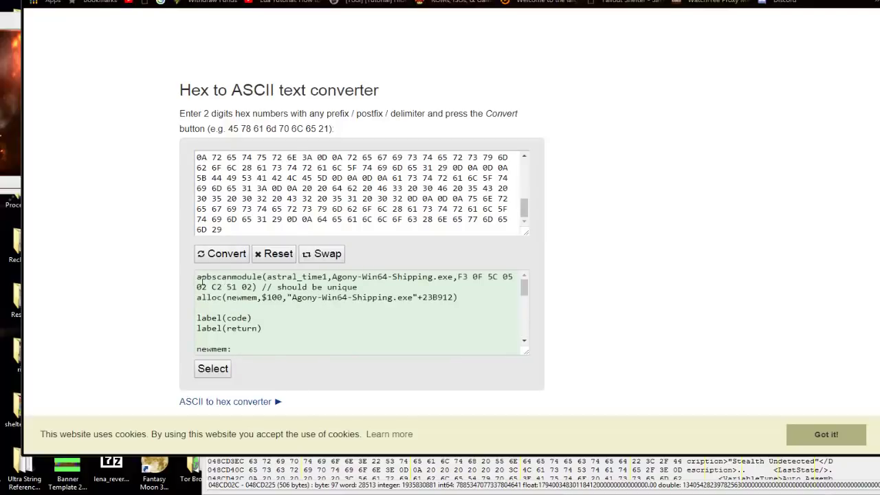
drag(201, 282, 399, 374)
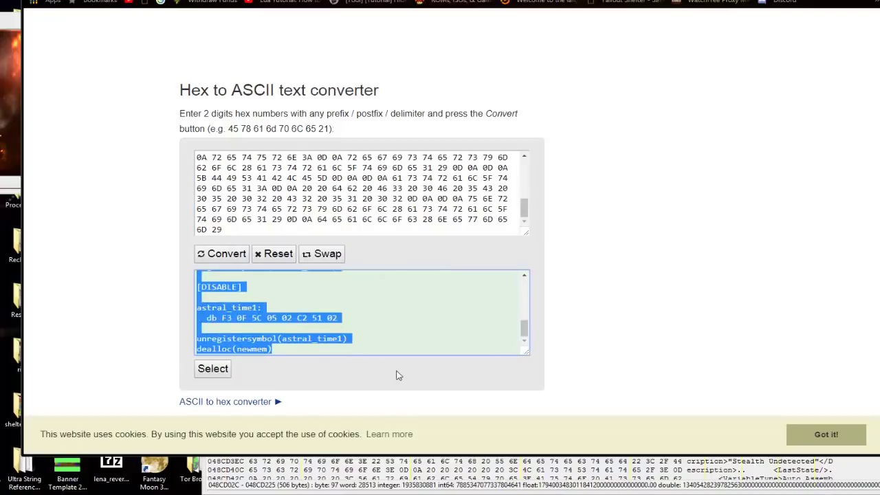
right_click(317, 344)
click(347, 349)
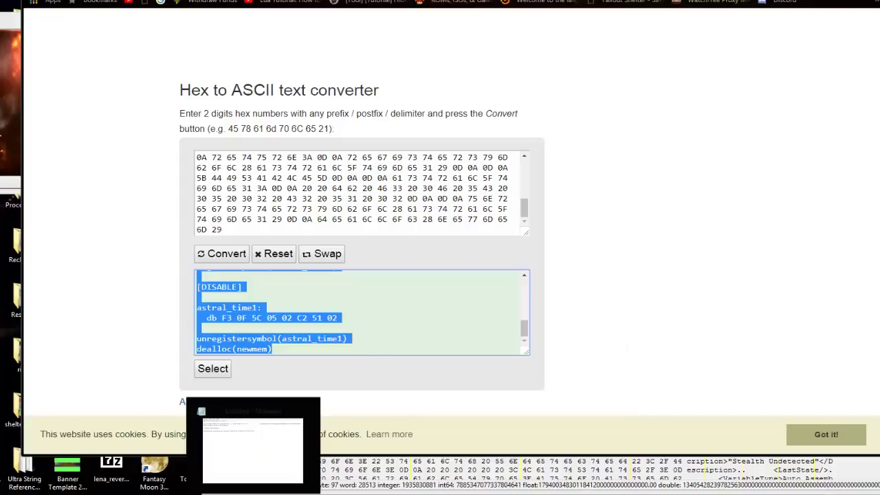
right_click(253, 491)
click(227, 456)
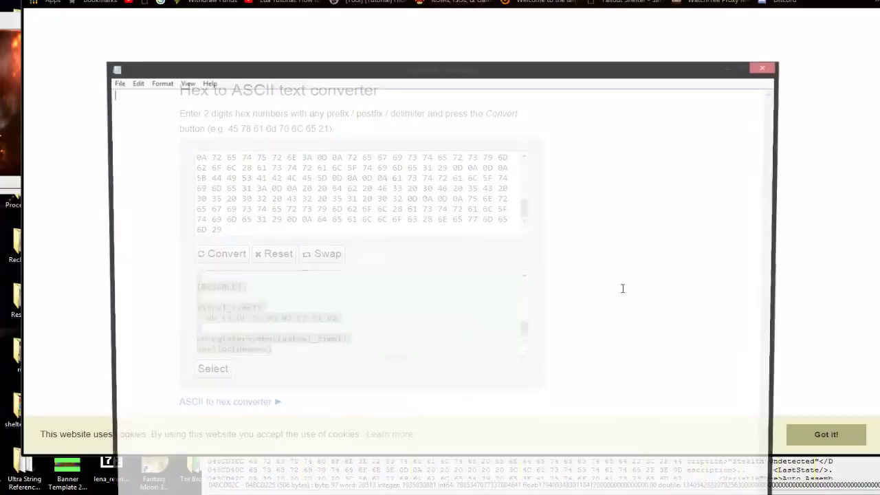
drag(432, 72, 597, 20)
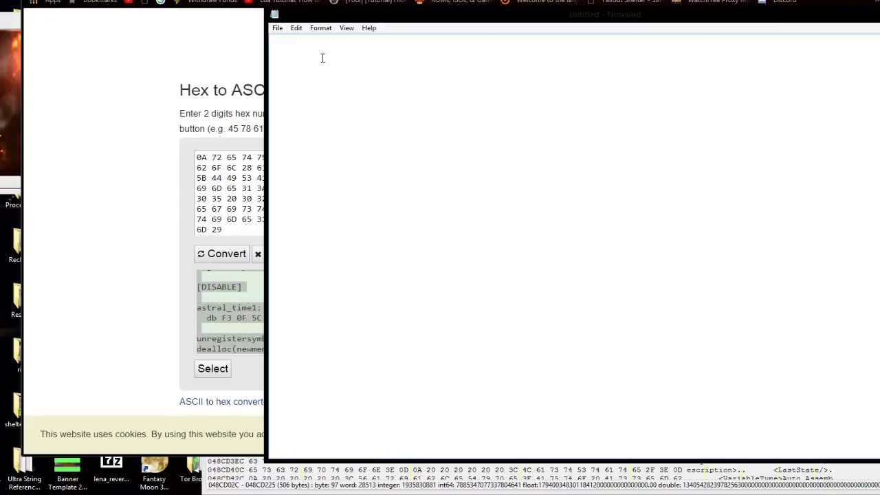
key(ctrl+v)
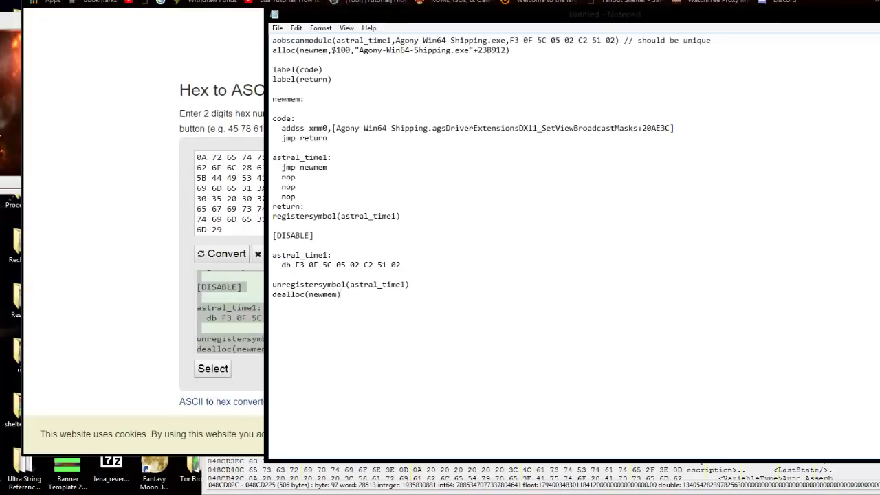
Bring the Notepad window with the astral_time1 script back to the front and move it away from the cheat table.
click(389, 6)
click(212, 368)
click(736, 1)
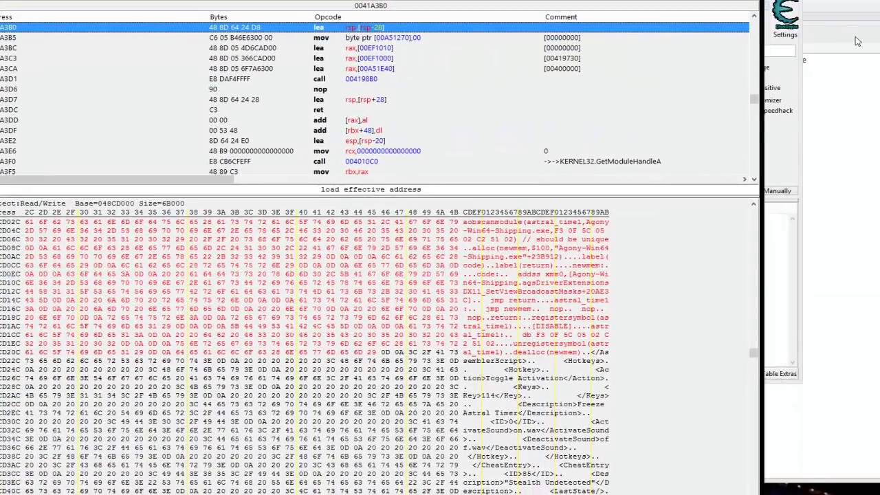
key(alt+Tab)
drag(853, 33, 621, 21)
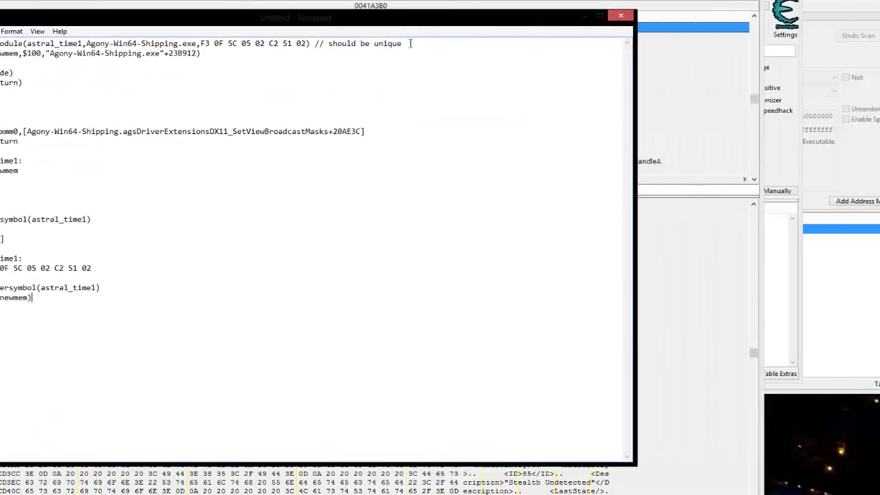
Open the V1 cheat table's Inf Astral Timer script and place its window beside the Notepad script.
click(779, 50)
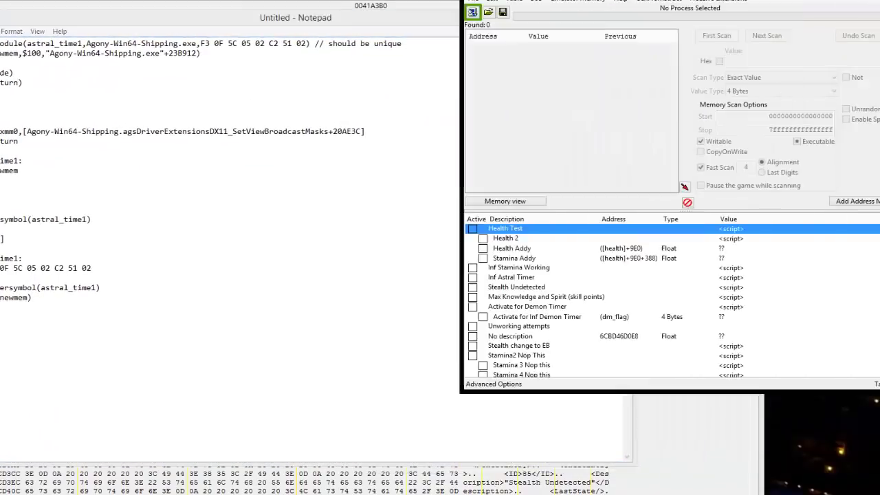
double_click(788, 289)
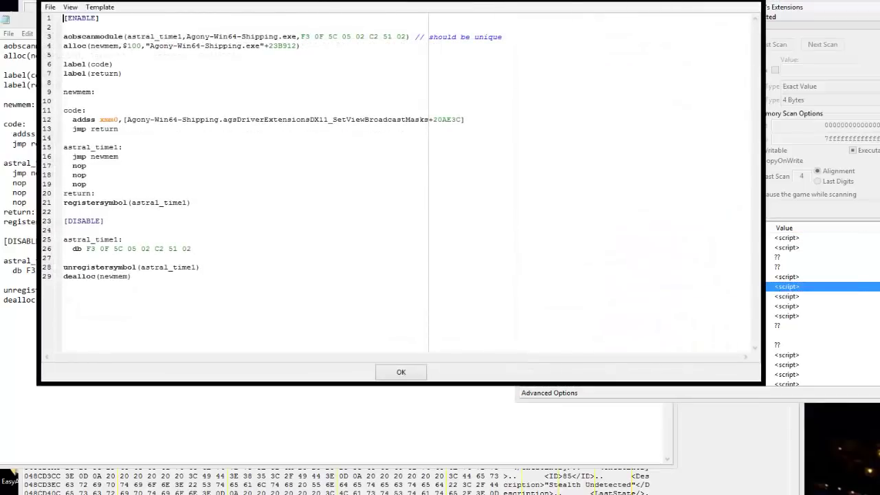
drag(475, 1, 795, 4)
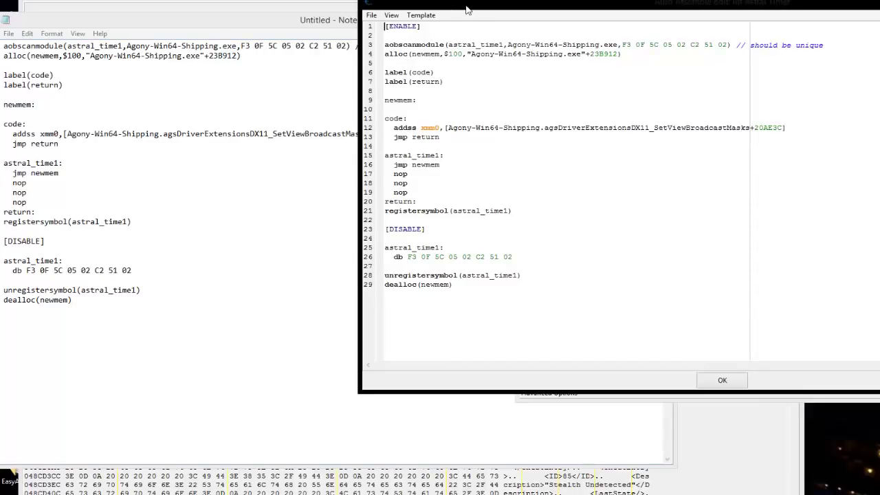
drag(465, 10, 548, 11)
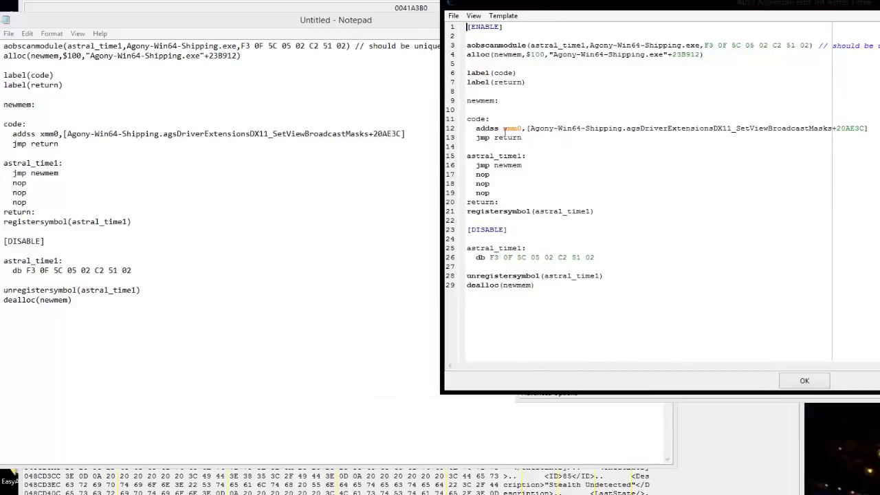
Highlight the 20AE3C offset in the Inf Astral Timer script's addss line to compare it with the Notepad script.
double_click(485, 129)
drag(708, 9, 598, 56)
click(709, 181)
double_click(710, 182)
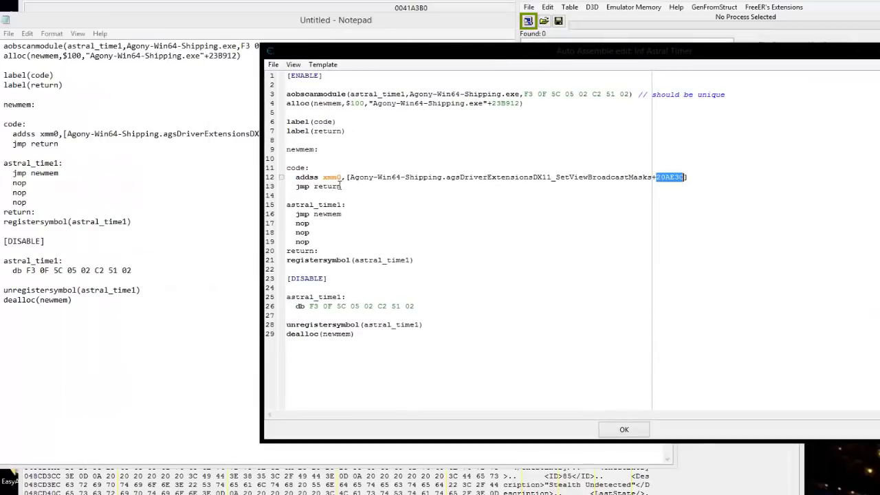
Highlight the code section's addss line, its 20AE3C offset and the addss opcode in the Inf Astral Timer script for comparison.
drag(296, 177, 711, 183)
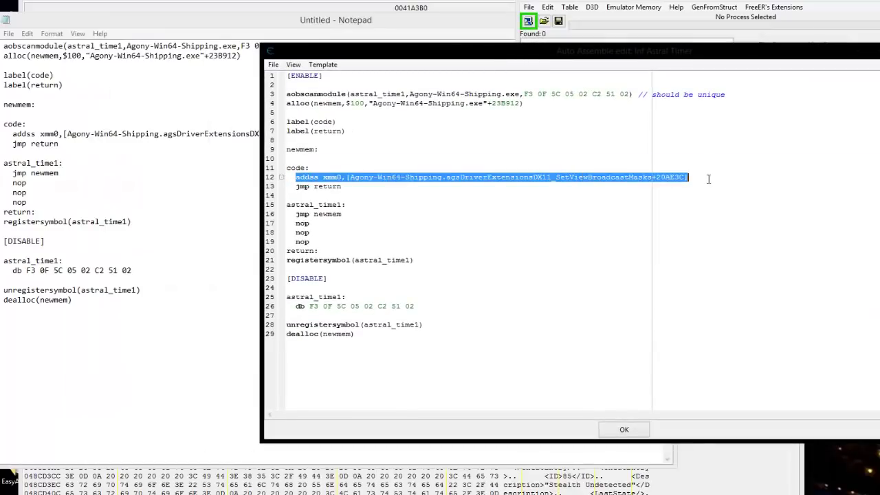
double_click(711, 183)
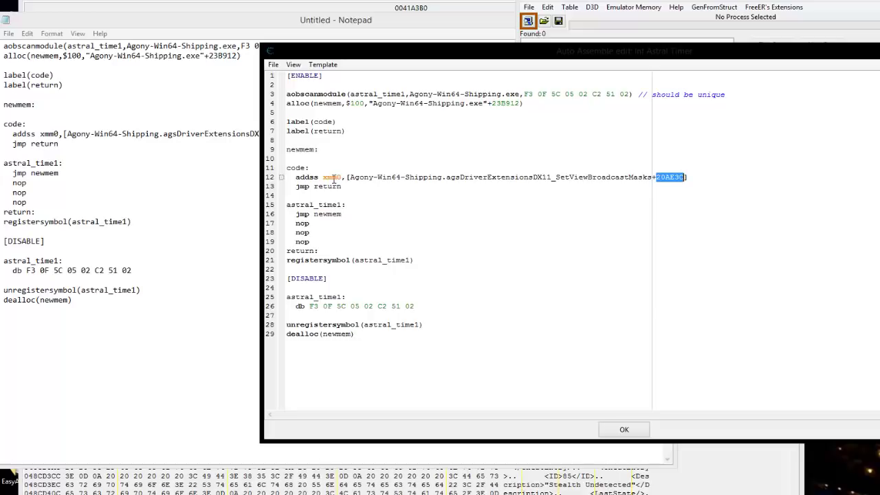
drag(742, 53, 619, 15)
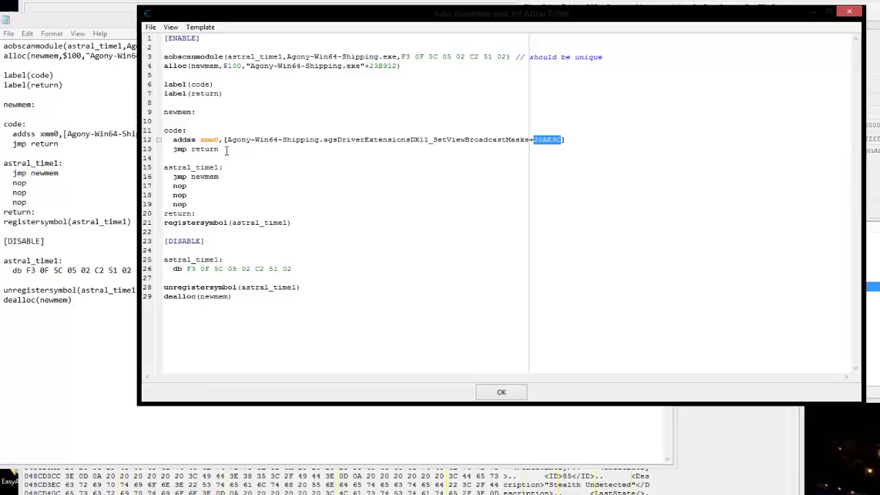
drag(200, 141, 163, 141)
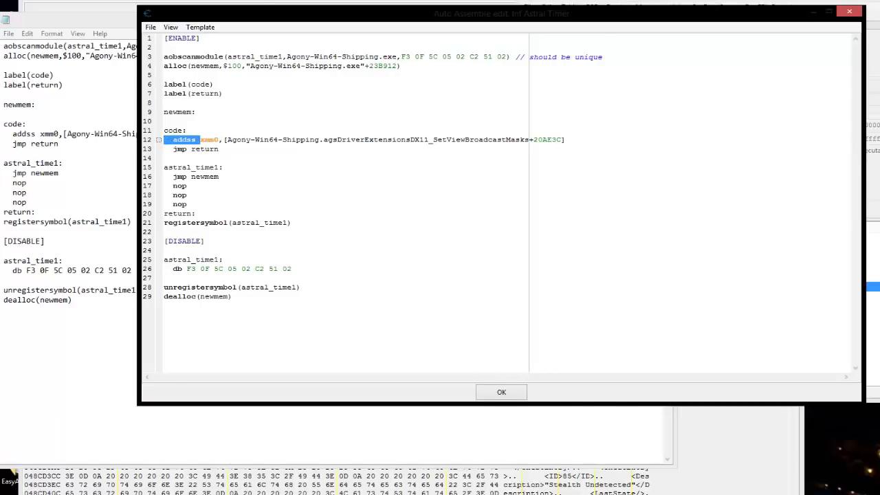
Move the Inf Astral Timer script window clear of the Notepad text to compare both astral_time1 scripts side by side.
key(alt+Tab)
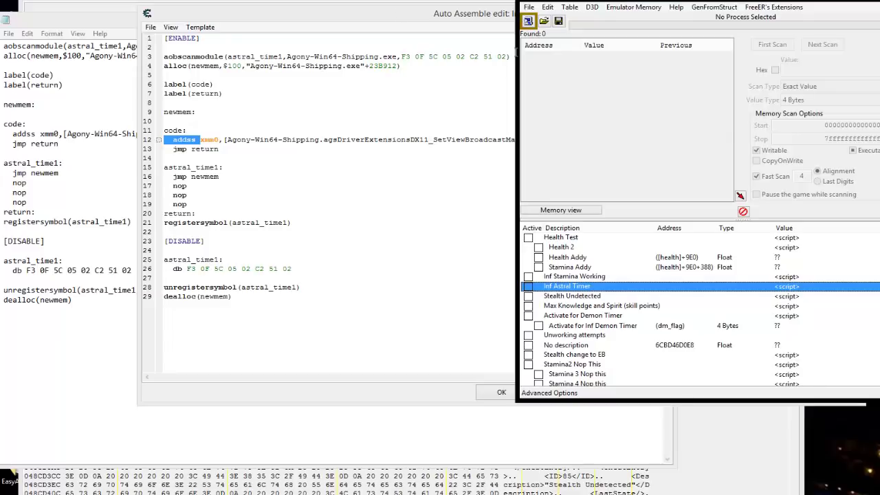
key(alt+Tab)
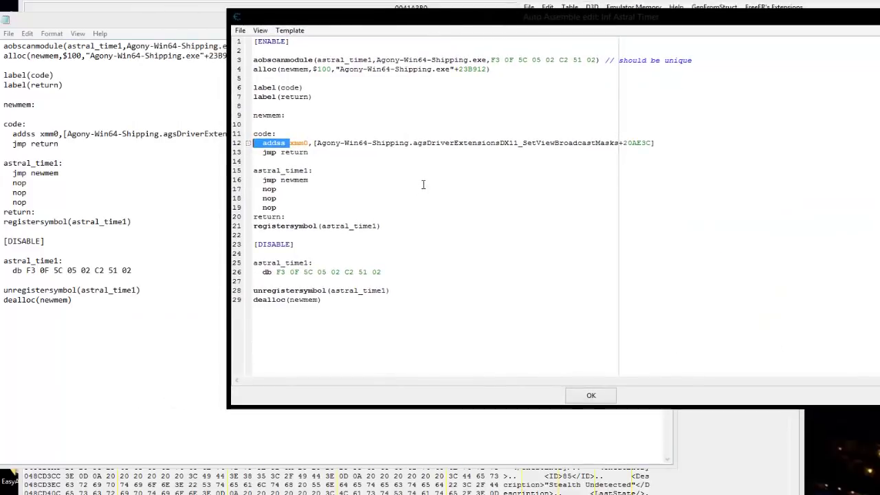
drag(519, 22, 712, 25)
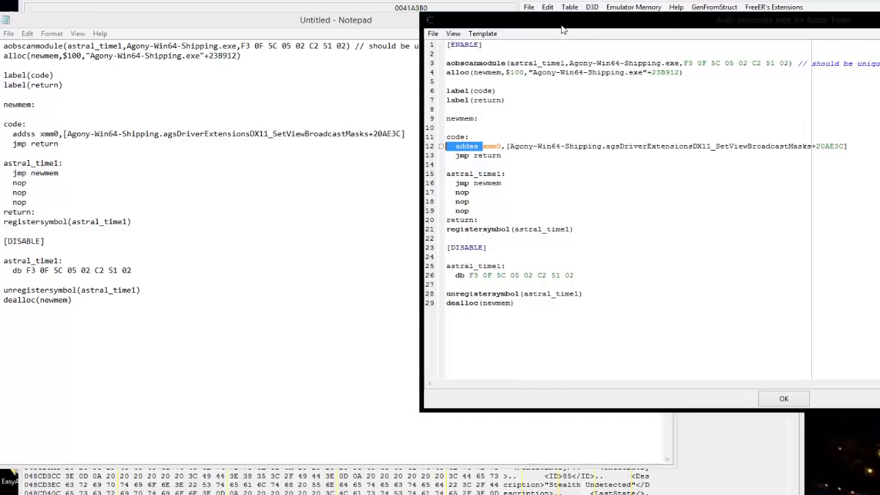
drag(561, 28, 627, 20)
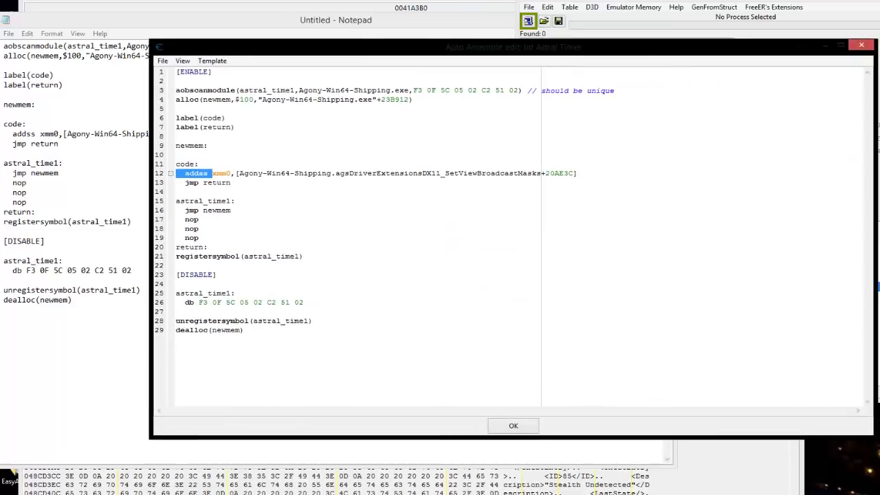
Close the Inf Astral Timer script window and the Notepad copy of the astral_time1 script without saving.
click(859, 47)
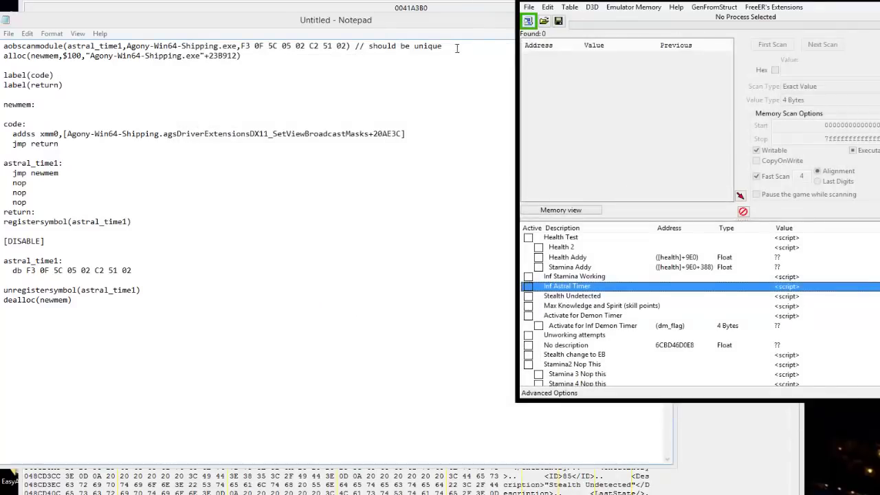
click(455, 34)
click(661, 18)
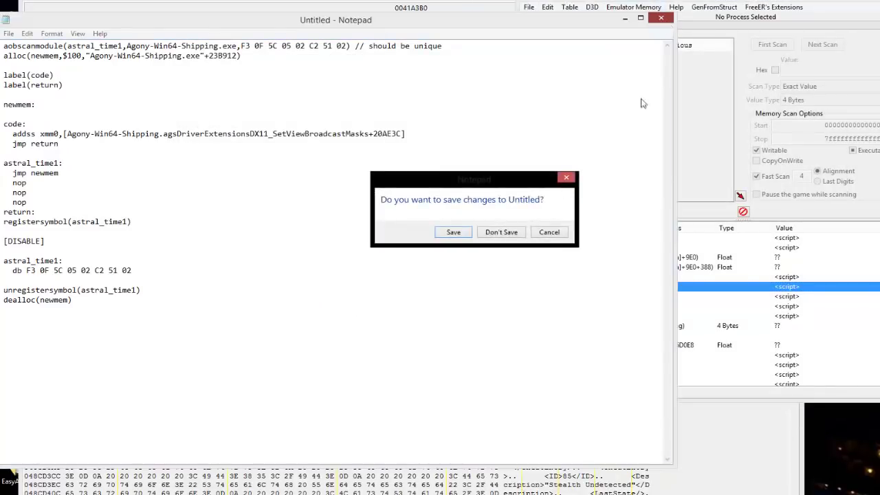
click(455, 229)
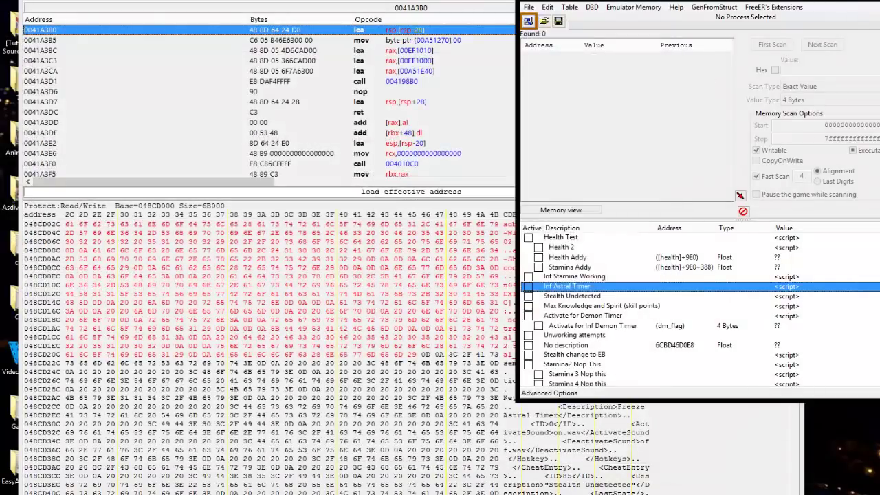